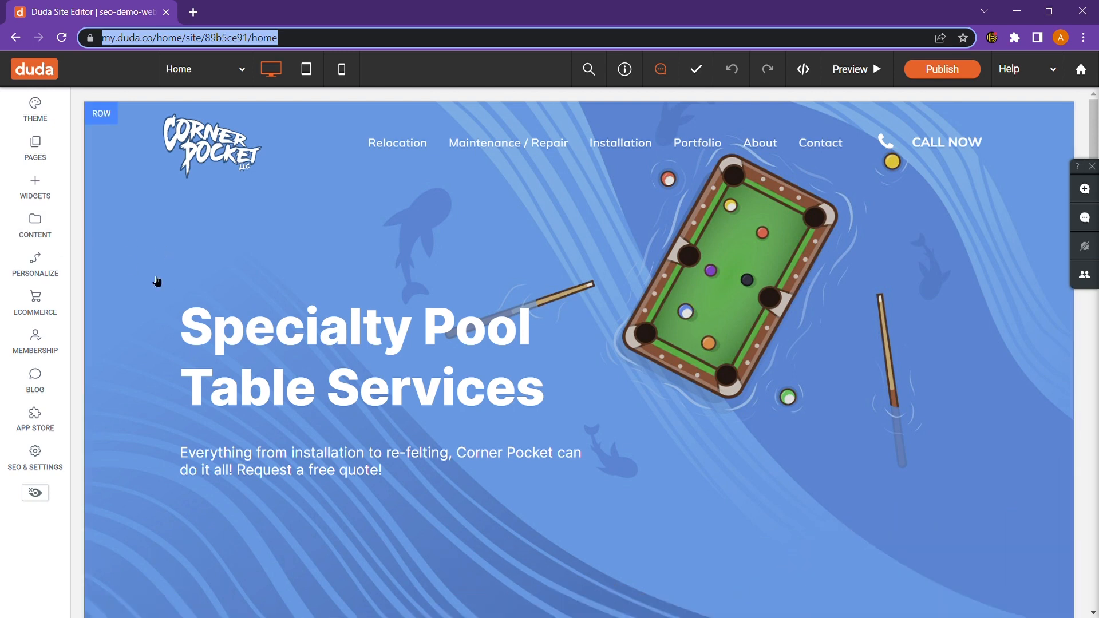
Open the site-wide SEO settings and review the no index, meta title, meta description, sitemap and keyword options.
left_click(48, 455)
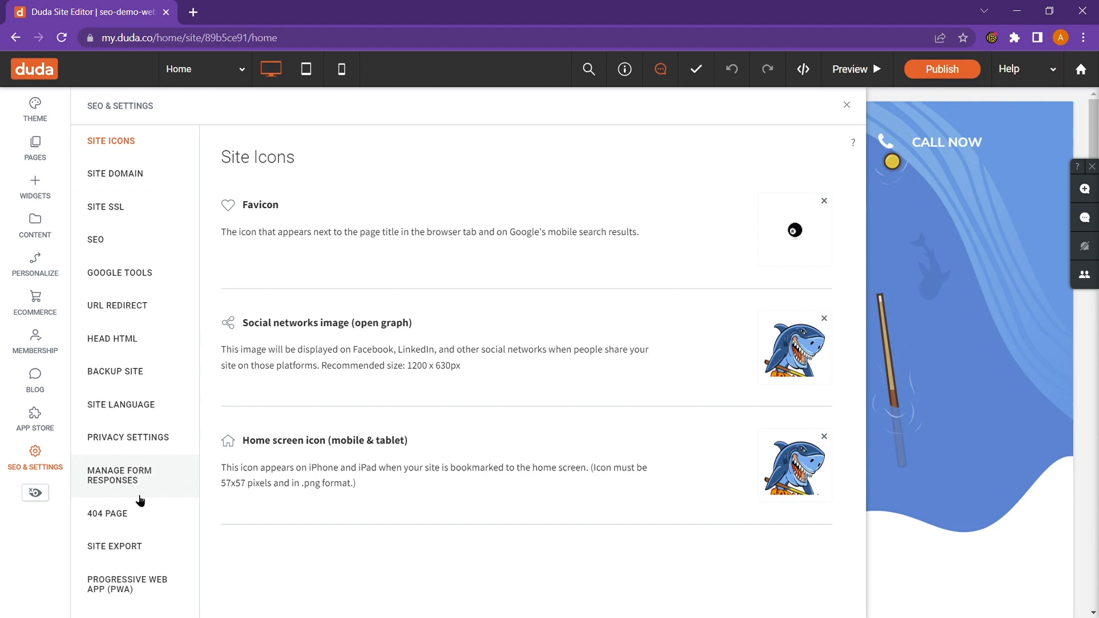
left_click(122, 241)
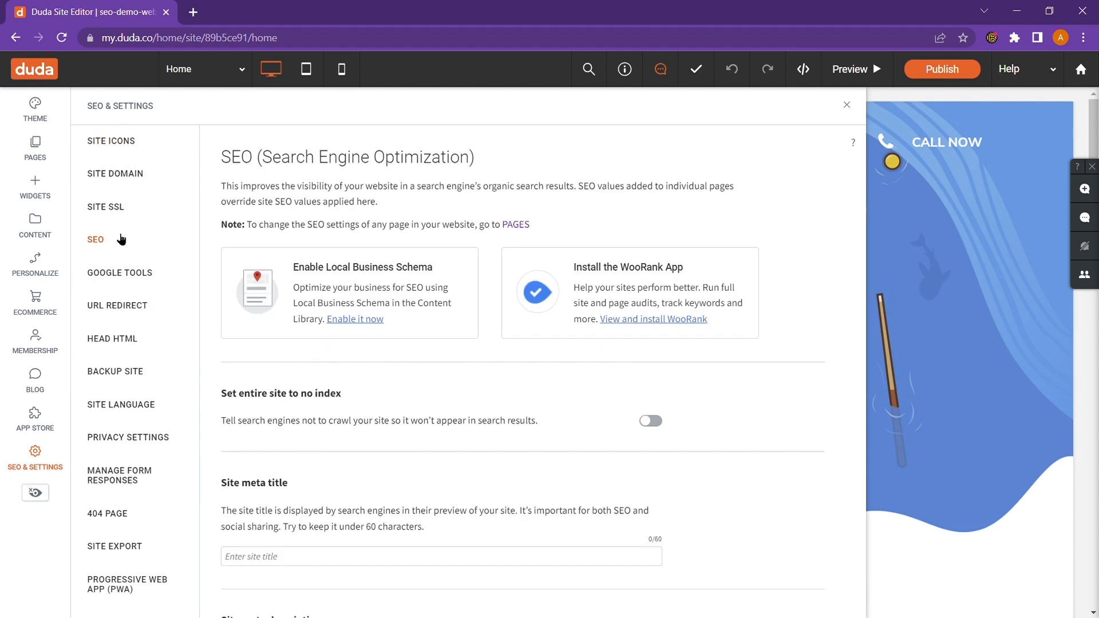
scroll(510, 318, "down", 10)
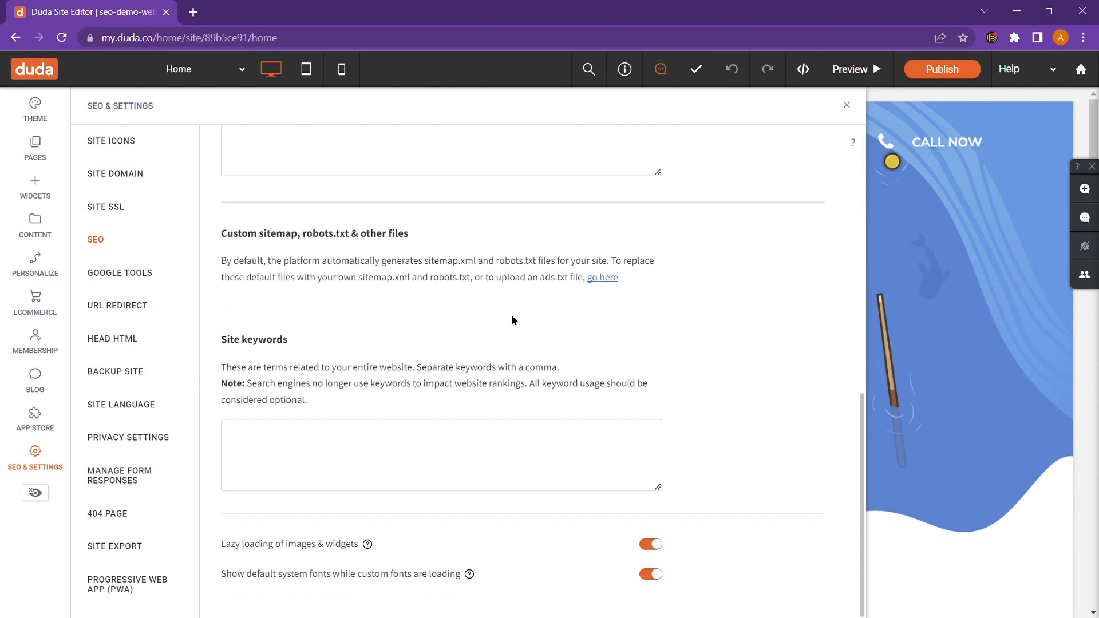
scroll(510, 318, "up", 10)
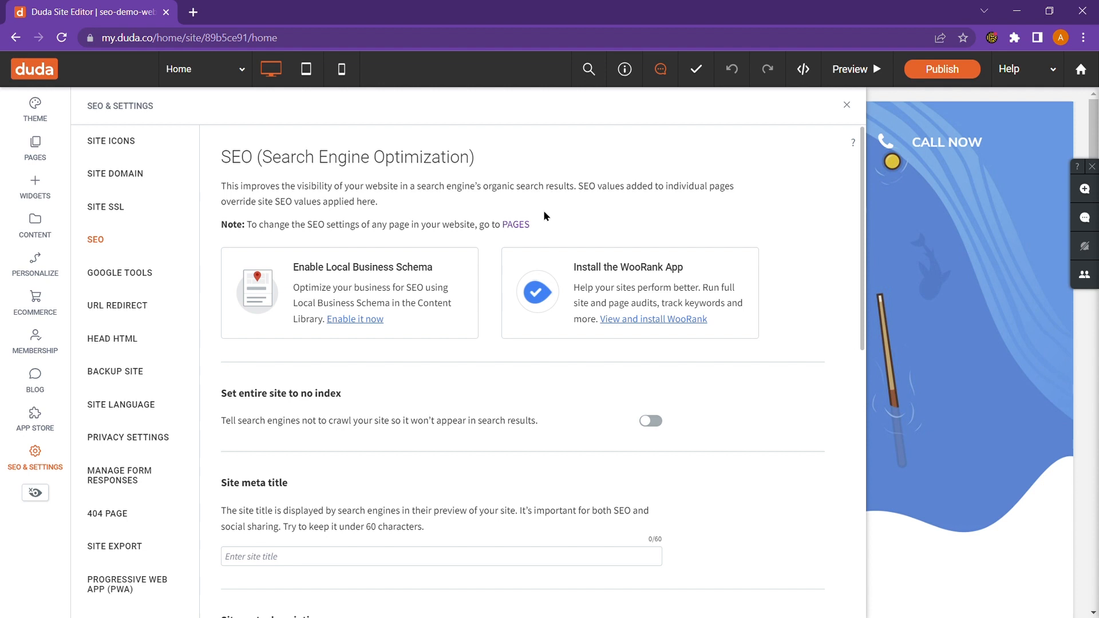
scroll(545, 215, "down", 1)
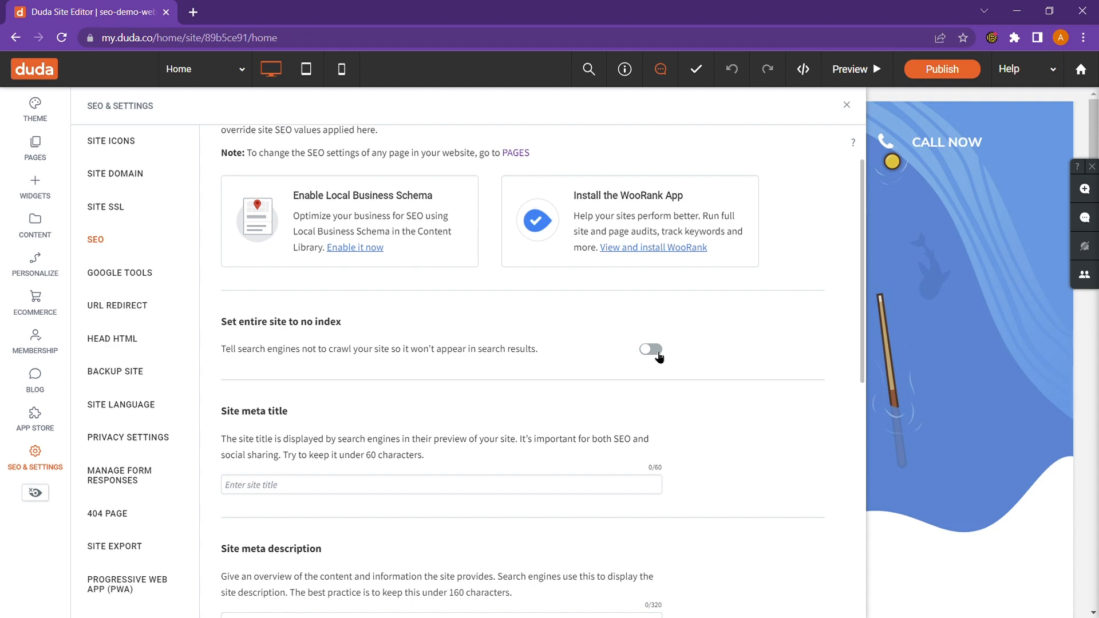
scroll(664, 358, "down", 4)
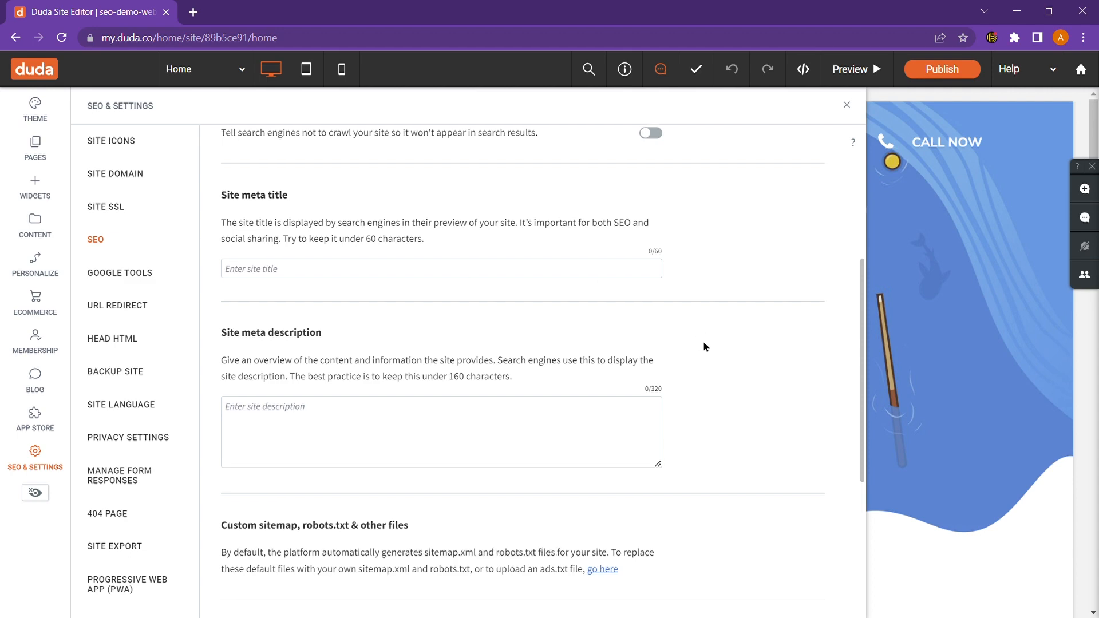
scroll(703, 343, "down", 5)
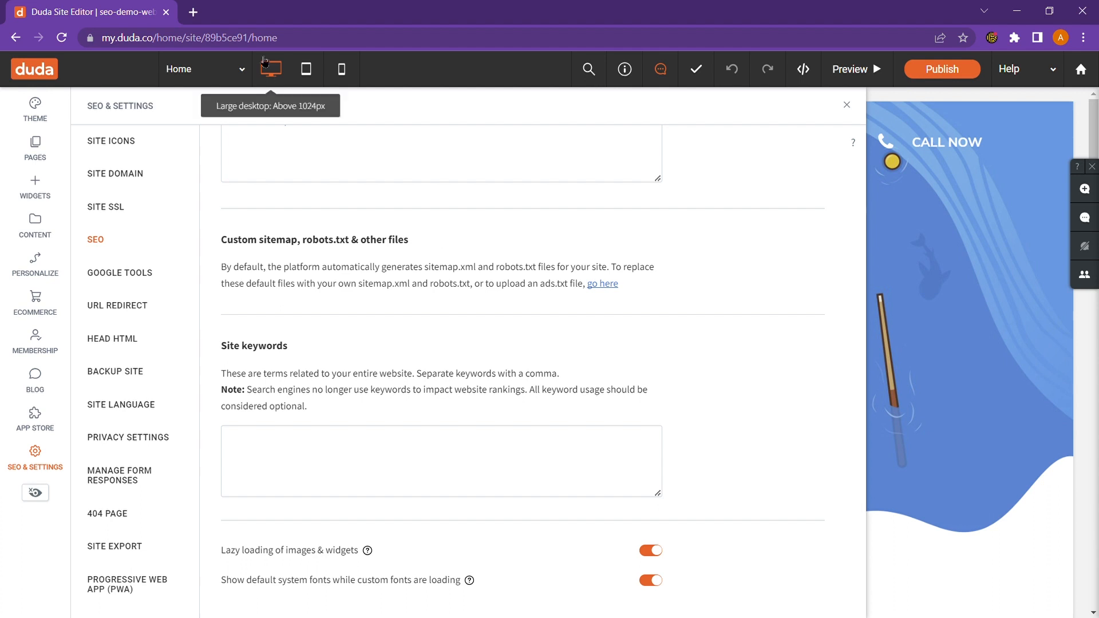
Open rivalmind.com/robots.txt in a new browser tab to view an example robots.txt file.
left_click(193, 12)
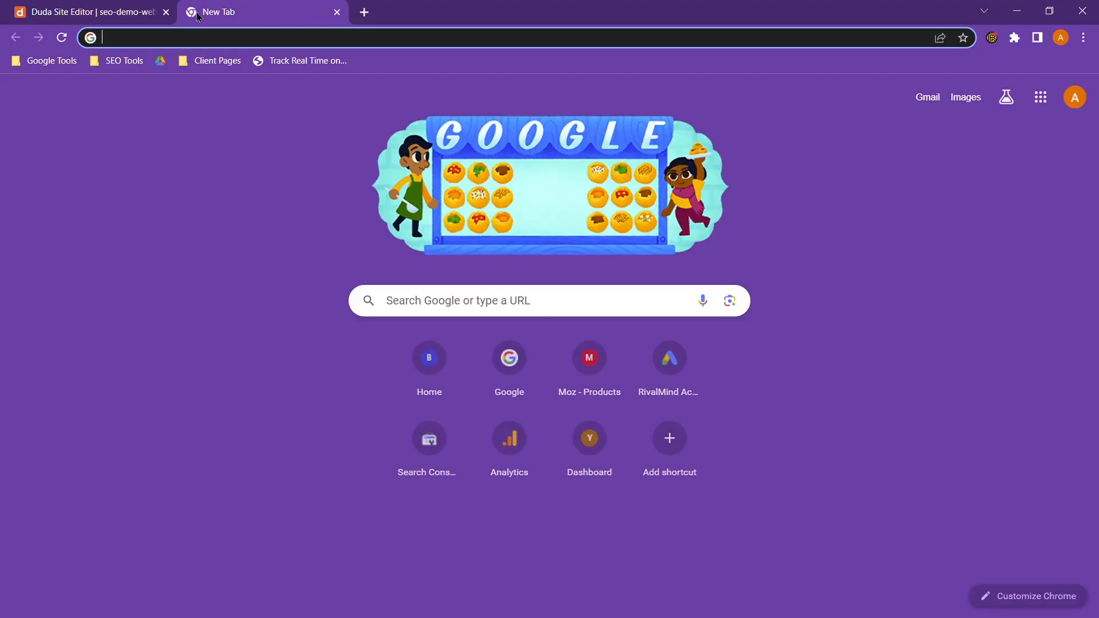
type("rivalmind.com/robots.txt")
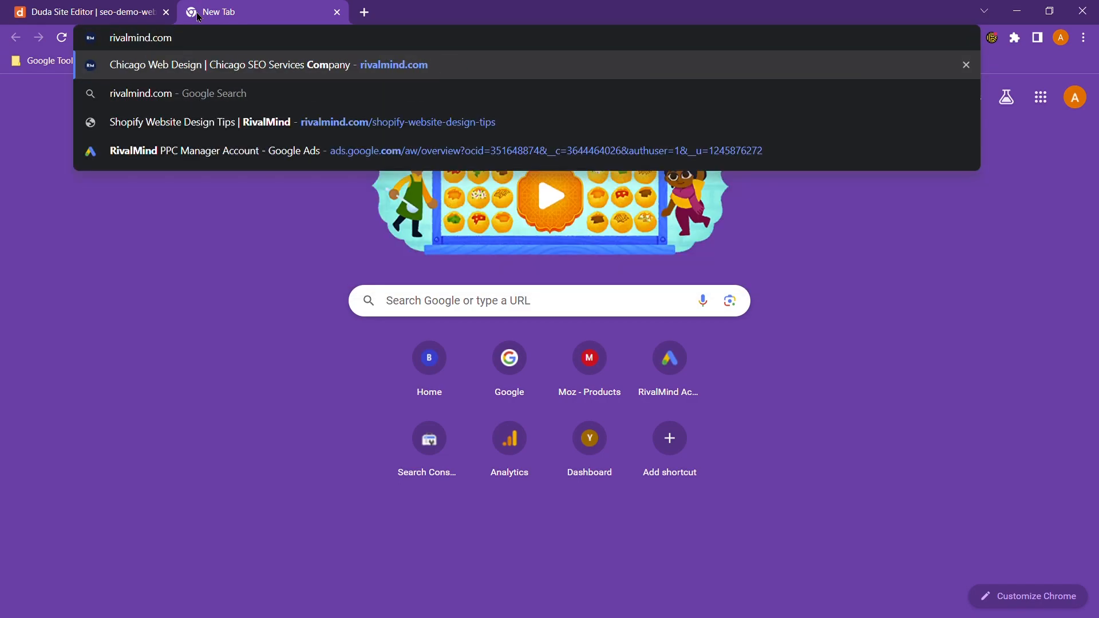
key("Return")
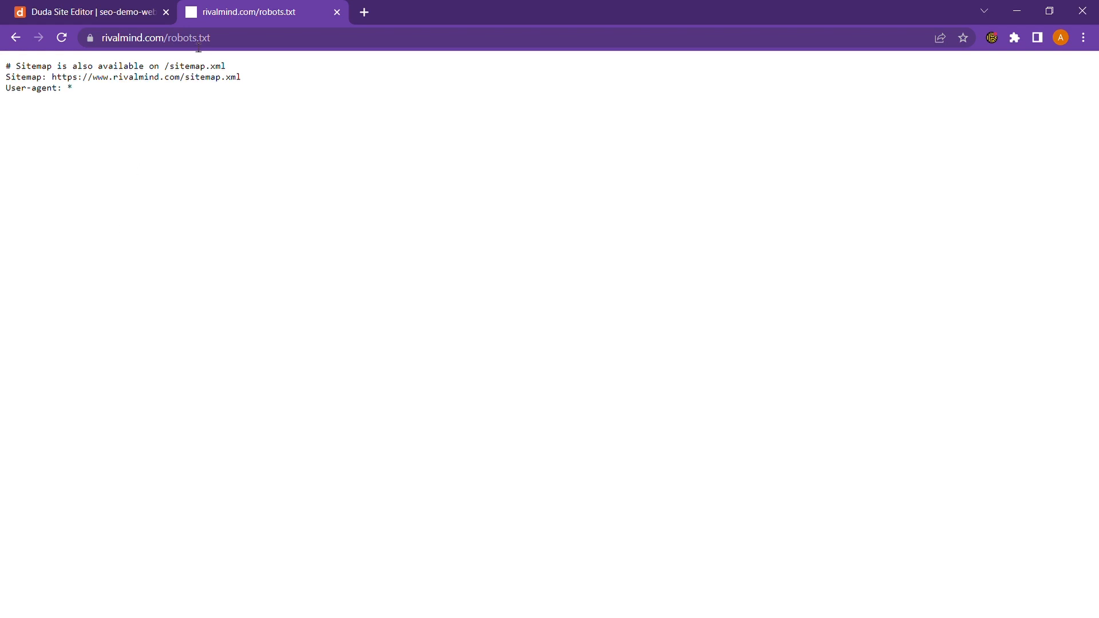
Return to the Duda site editor and check the explanation of the lazy loading option for images and widgets.
left_click(138, 19)
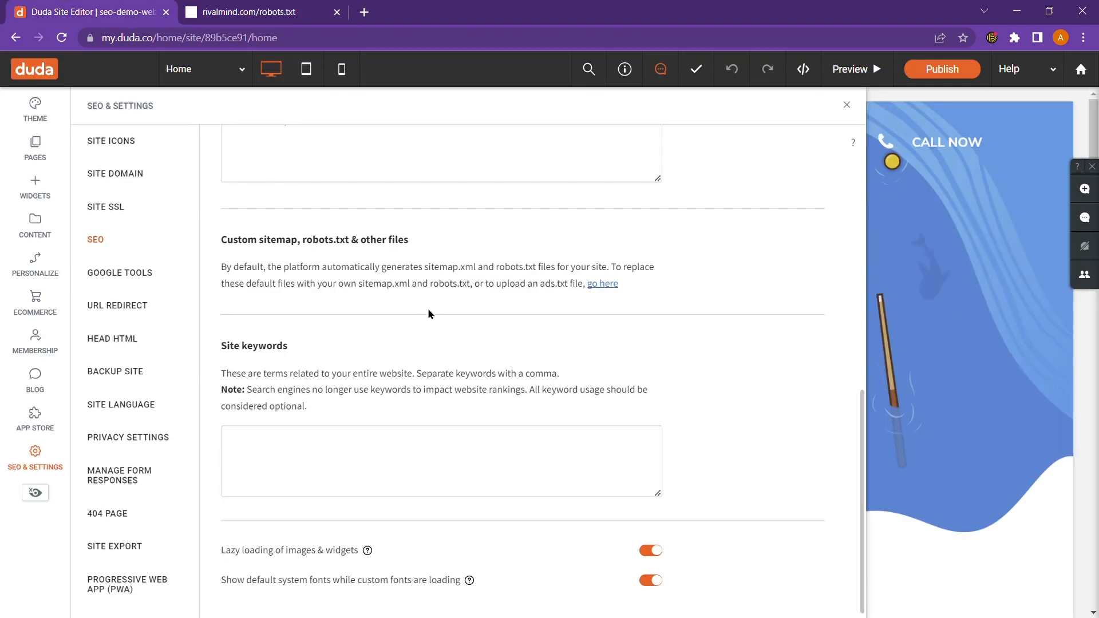
scroll(418, 318, "down", 1)
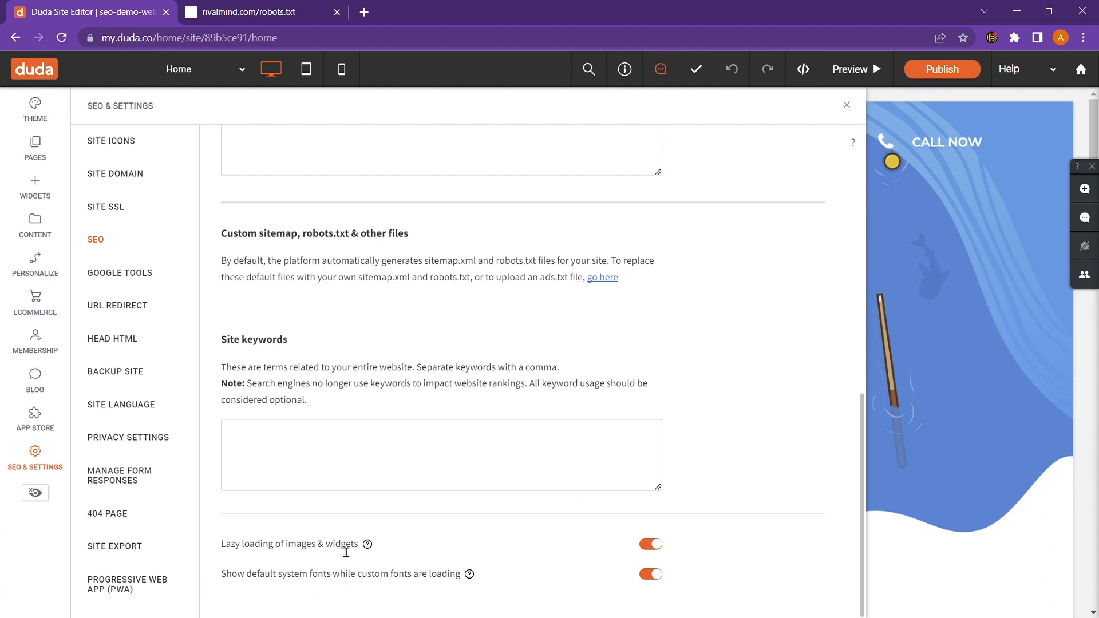
mouse_move(367, 545)
Examine the Google Analytics ID field in the Google Tools settings and look over the site's URL redirect list.
left_click(109, 268)
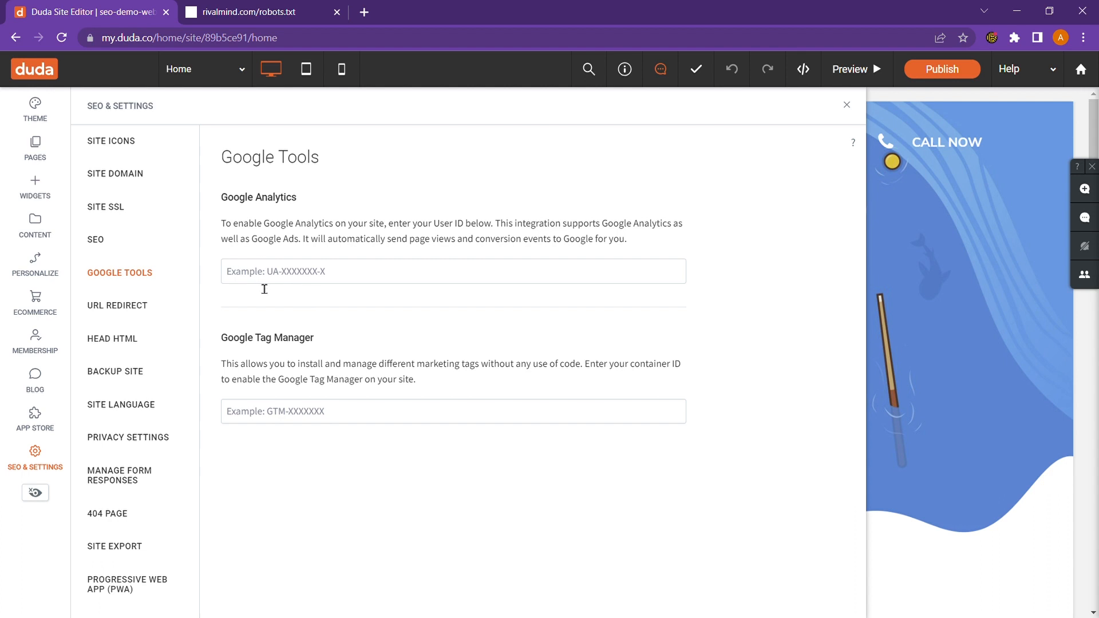
left_click(231, 272)
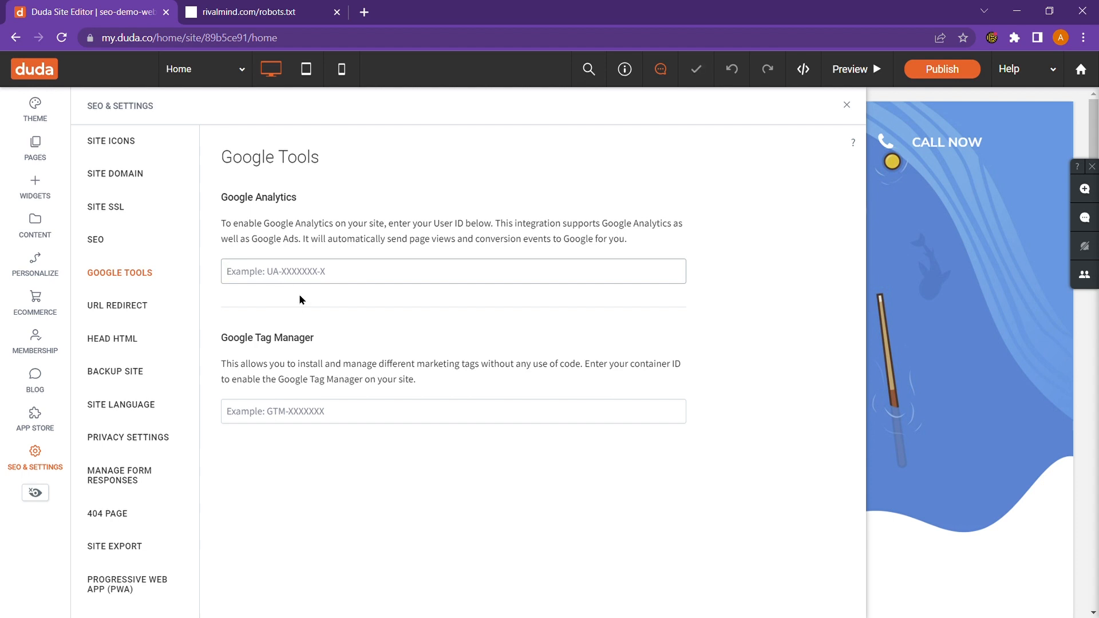
left_click(116, 307)
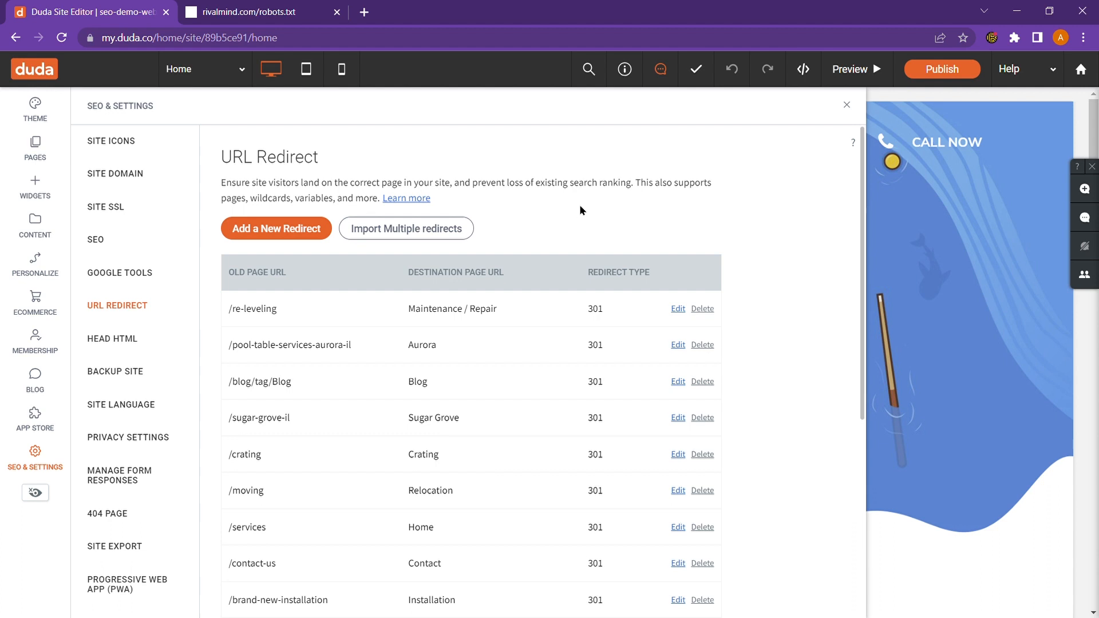
scroll(579, 204, "down", 1)
scroll(564, 245, "down", 1)
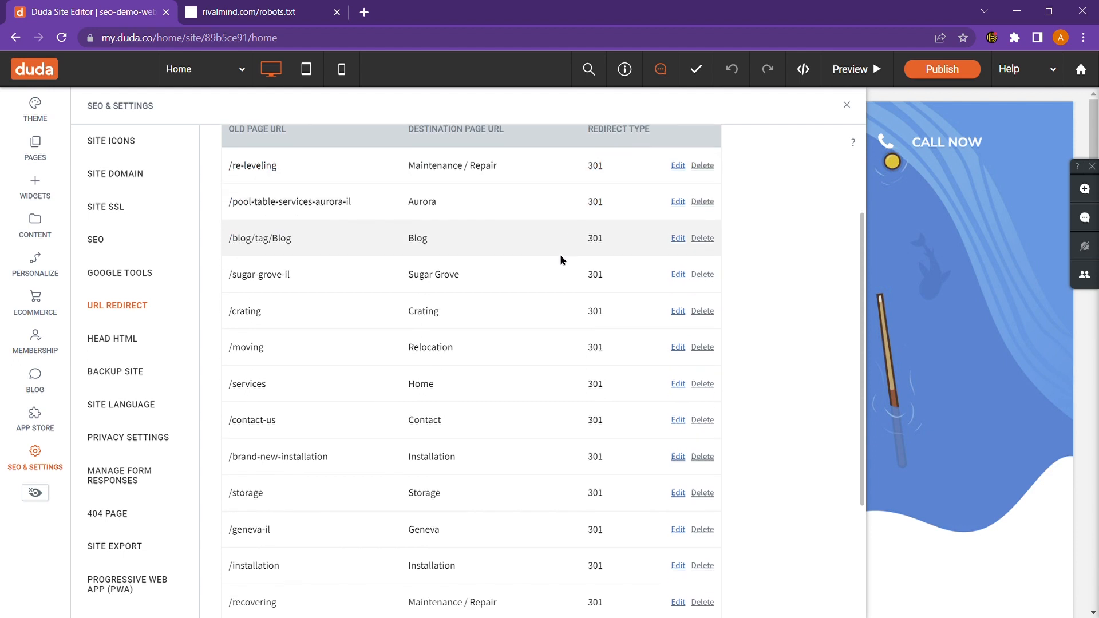
scroll(549, 283, "up", 2)
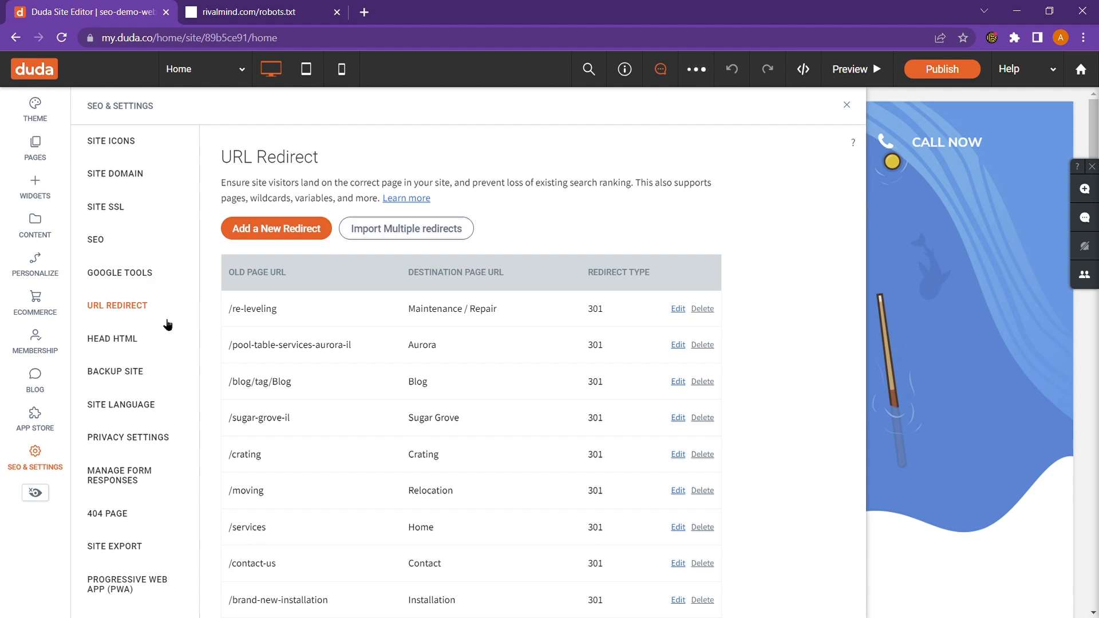
Review the Body end HTML and Head HTML code sections of the site, and close the settings.
left_click(119, 341)
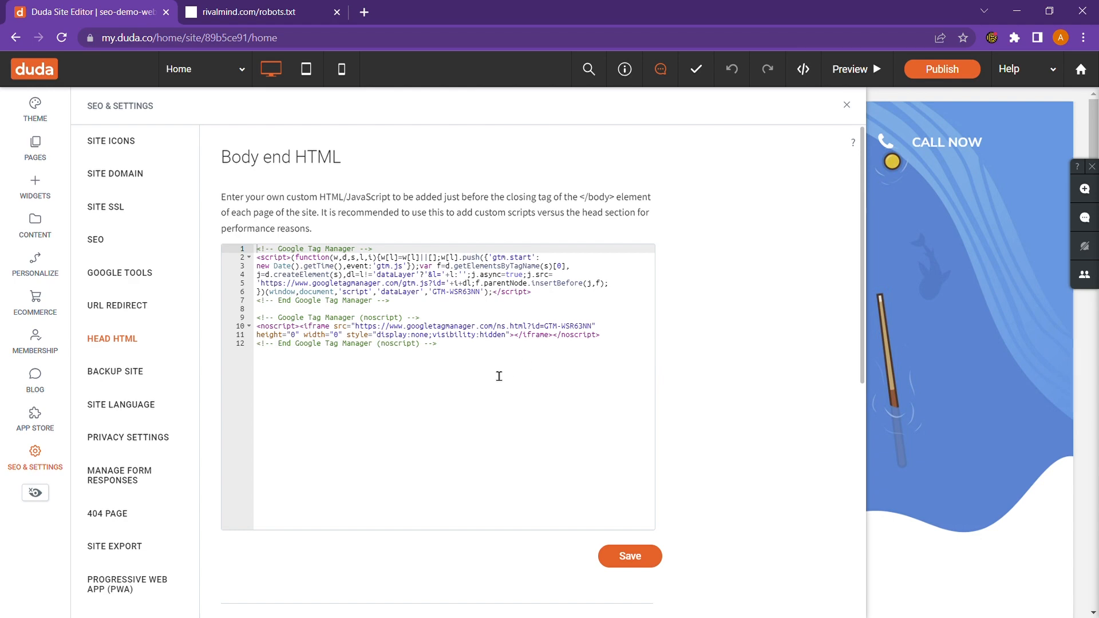
scroll(499, 376, "down", 8)
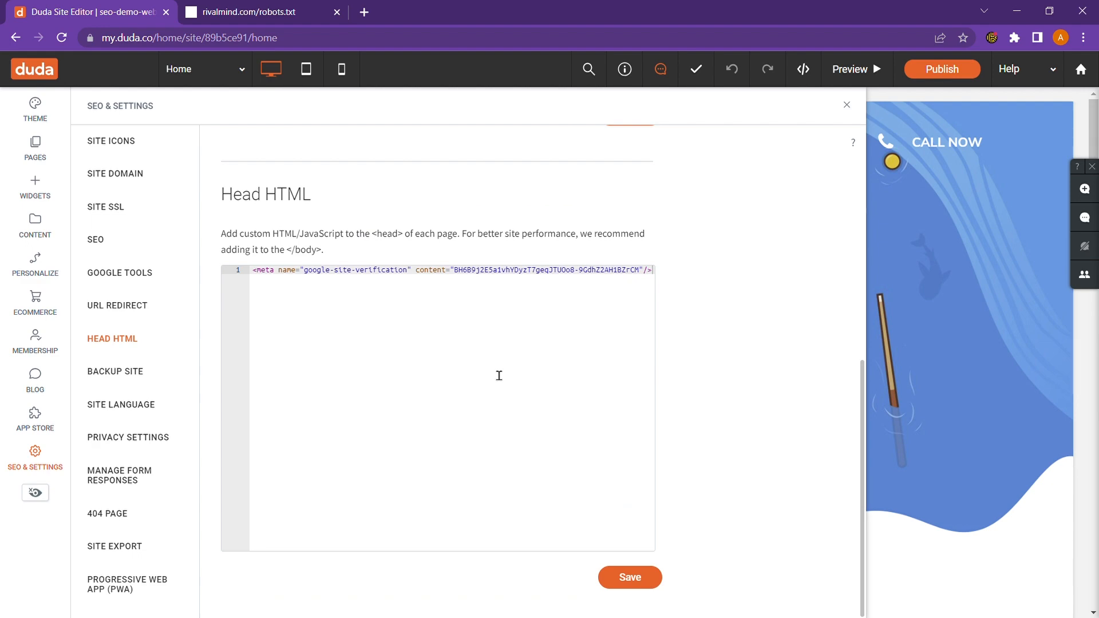
scroll(498, 375, "up", 8)
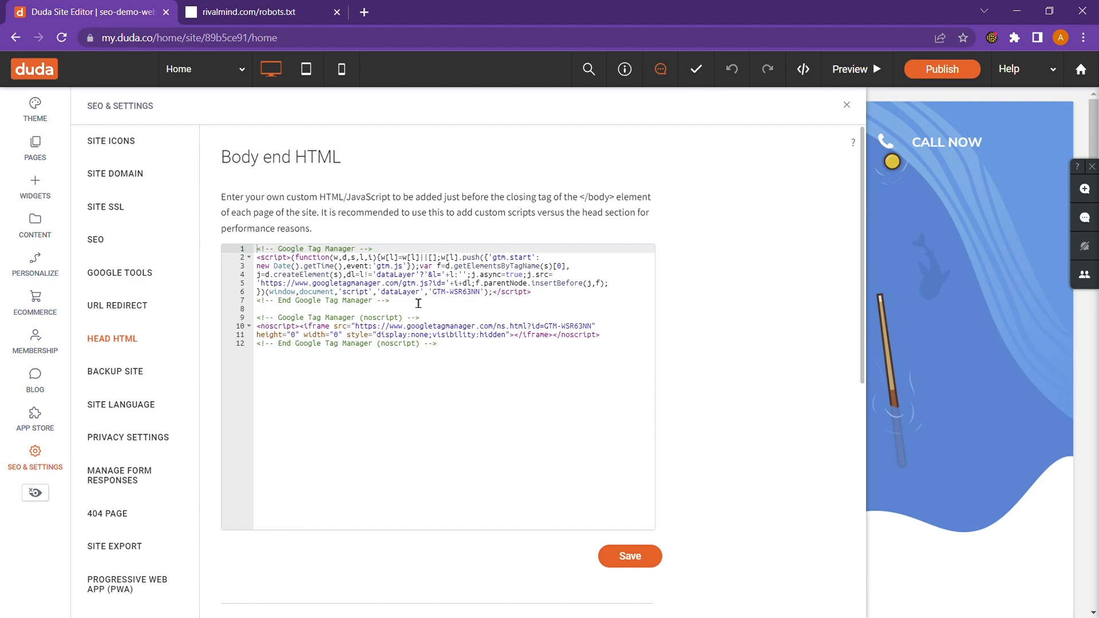
scroll(418, 303, "down", 6)
scroll(414, 321, "up", 6)
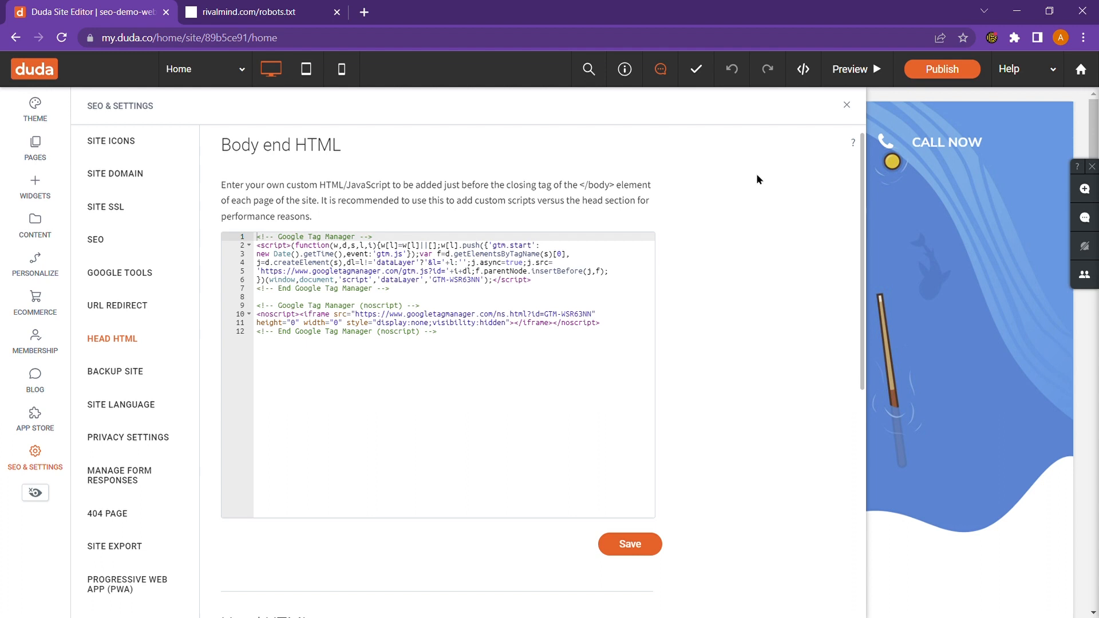
left_click(846, 106)
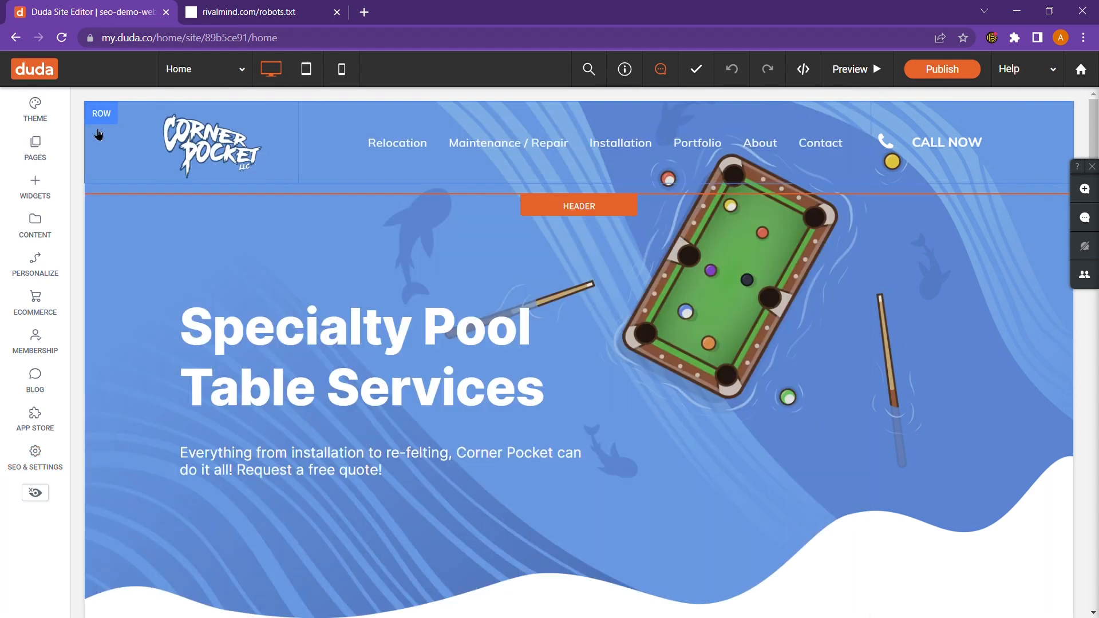
Open the Relocation page from the site's page list for editing and close the list.
left_click(35, 148)
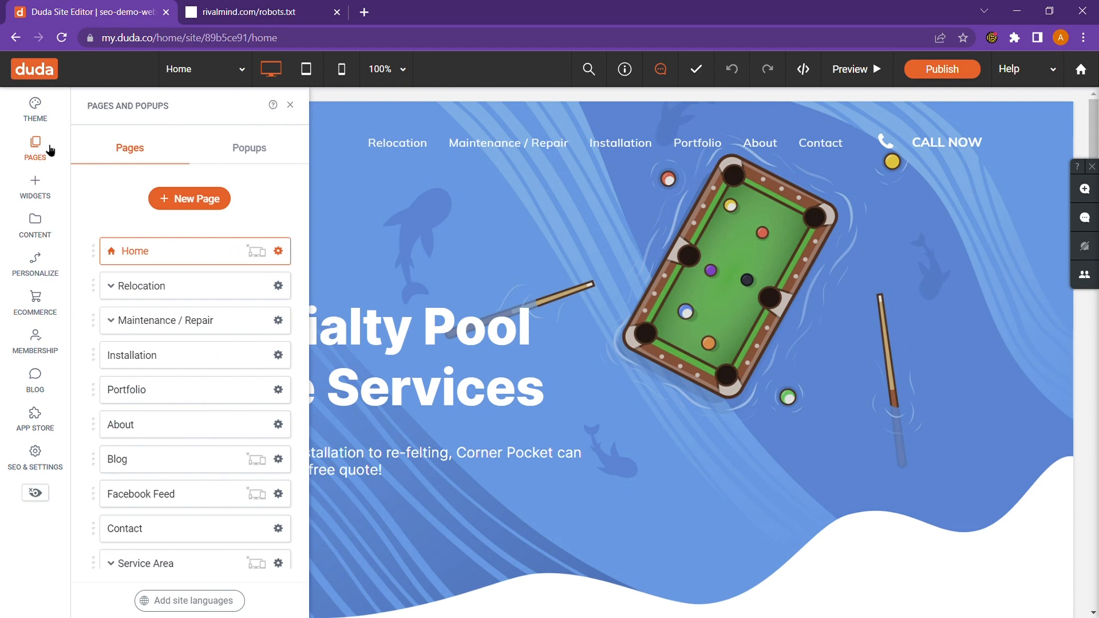
left_click(206, 288)
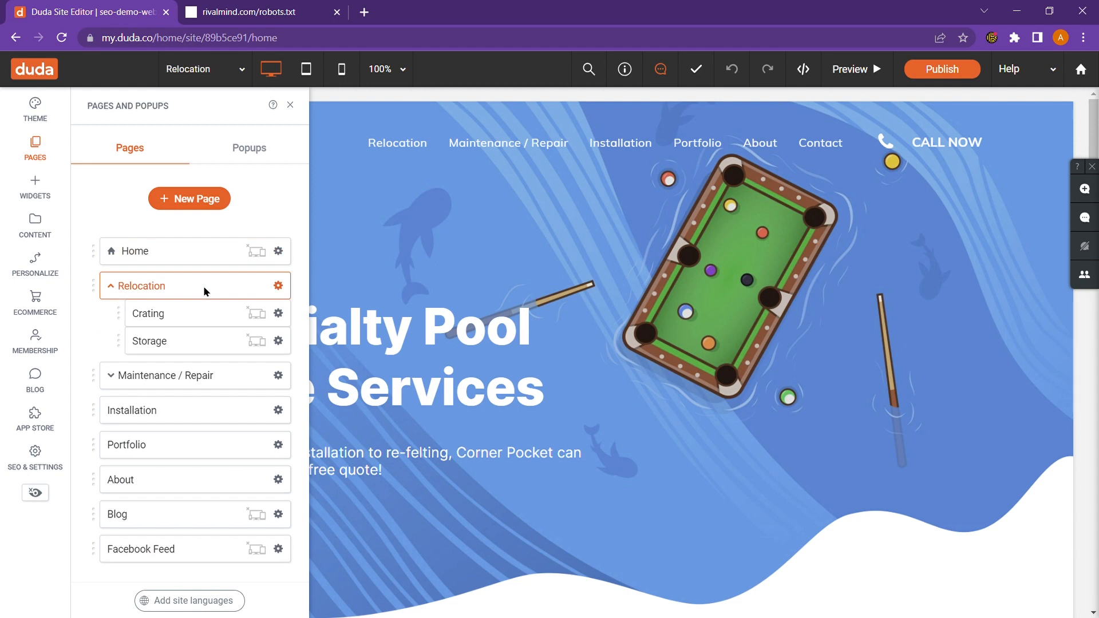
left_click(290, 105)
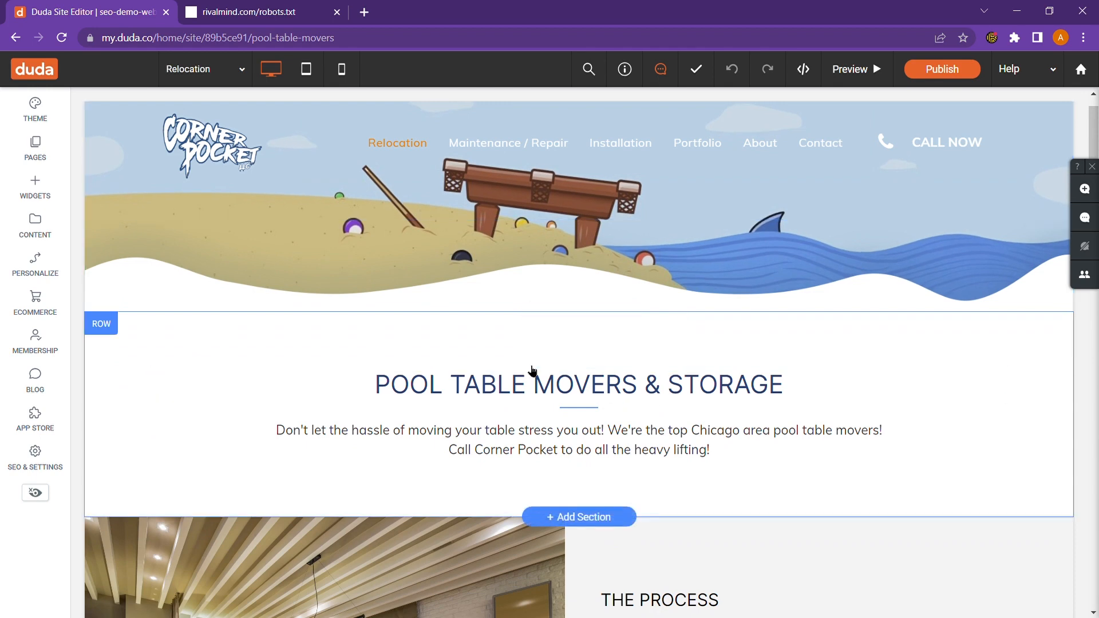
Check the heading level and font options of the "Pool Table Movers & Storage" title, leaving the text editor when finished.
left_click(498, 387)
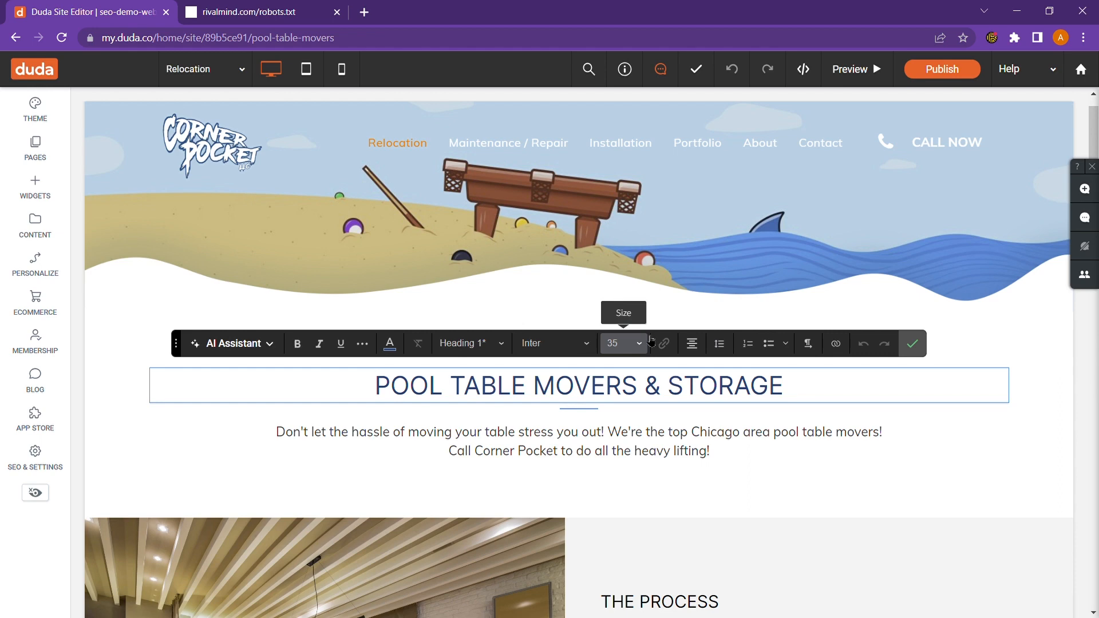
left_click(508, 347)
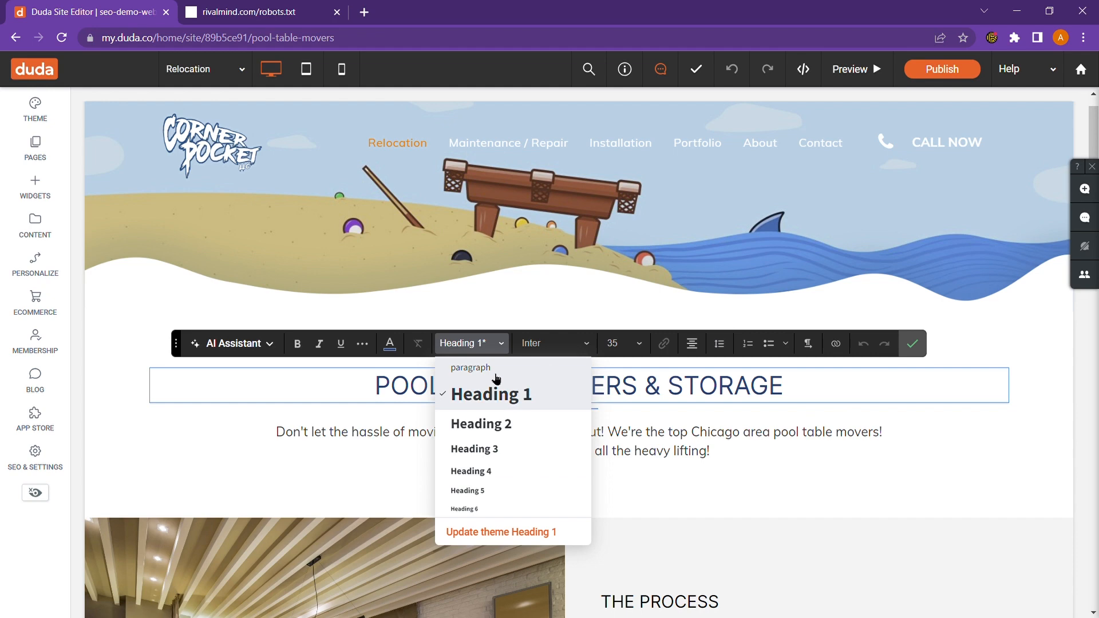
left_click(585, 345)
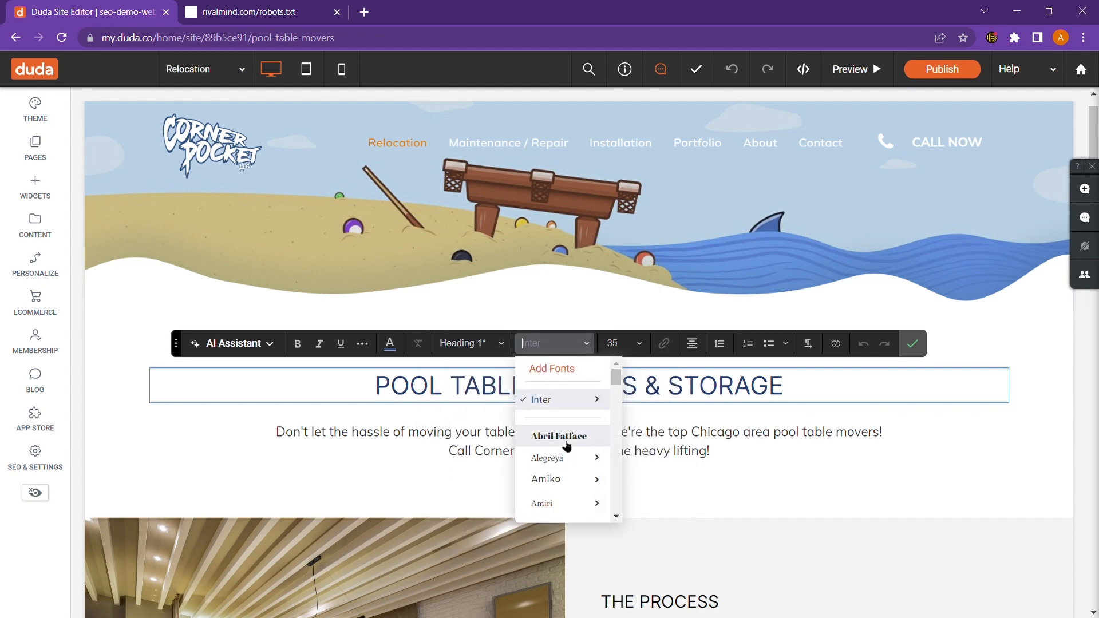
left_click(910, 343)
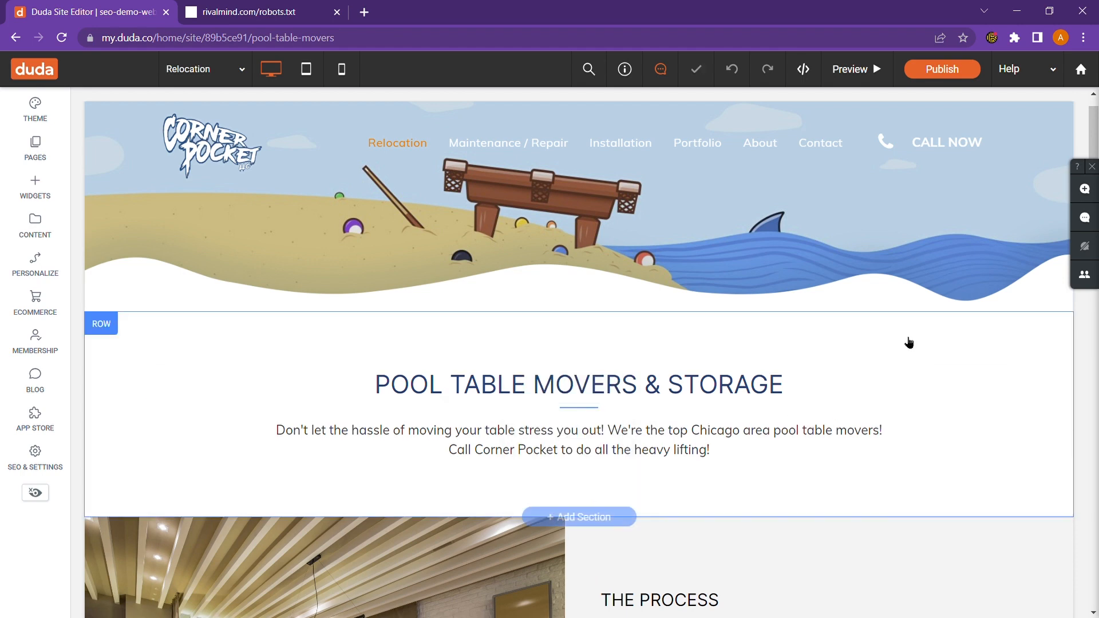
left_click(601, 378)
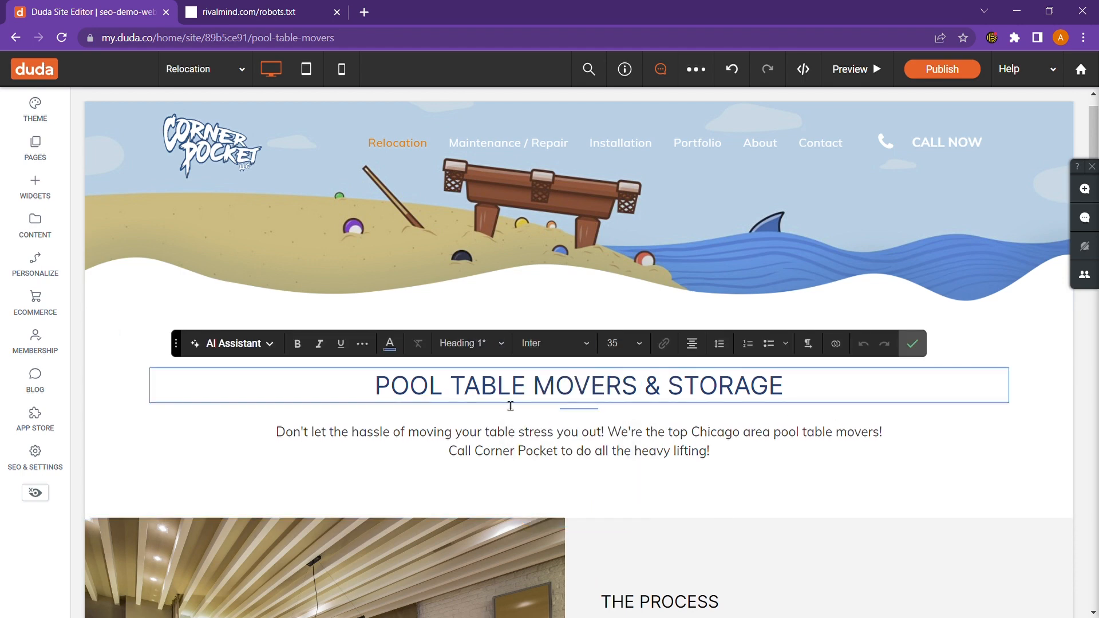
left_click(912, 343)
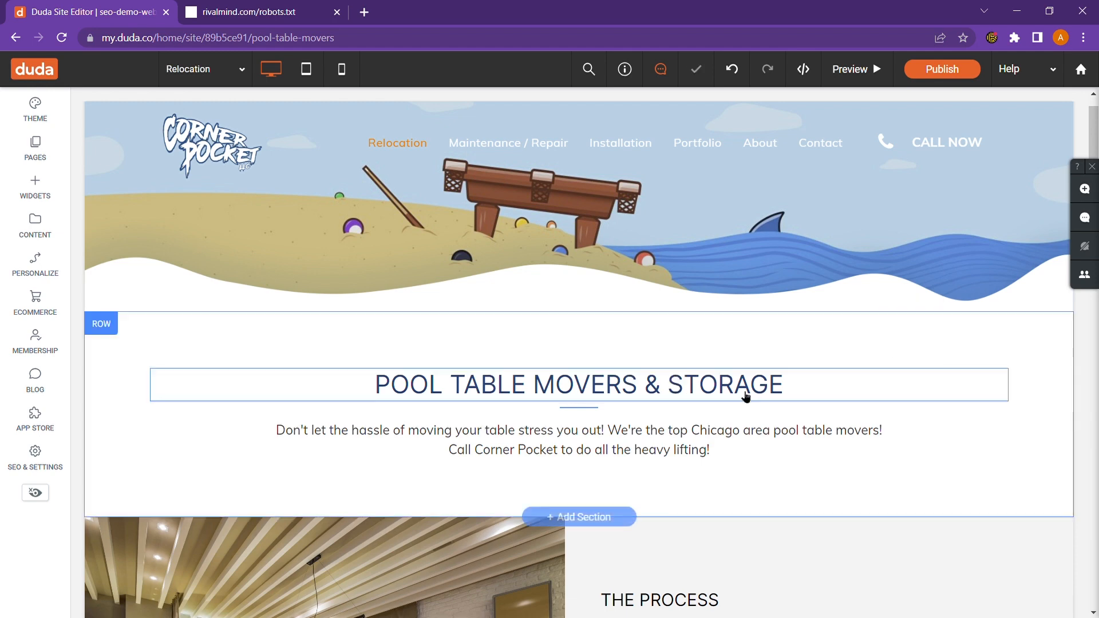
Check the text style options of the intro paragraph below the title and look over the Relocation page's content.
left_click(541, 438)
double_click(541, 438)
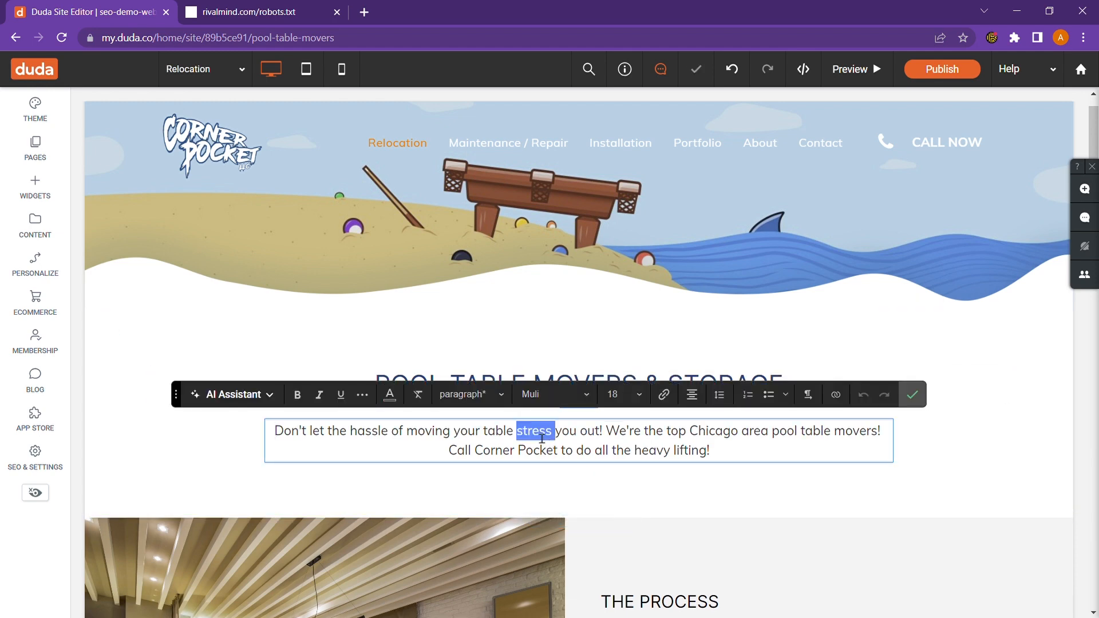
left_click(503, 401)
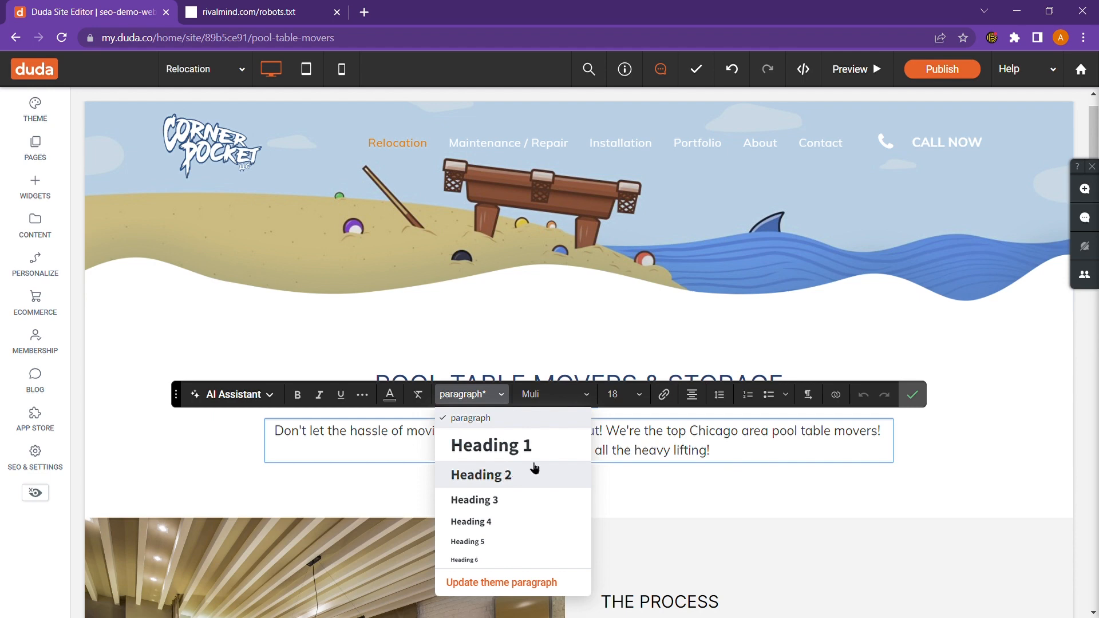
left_click(918, 407)
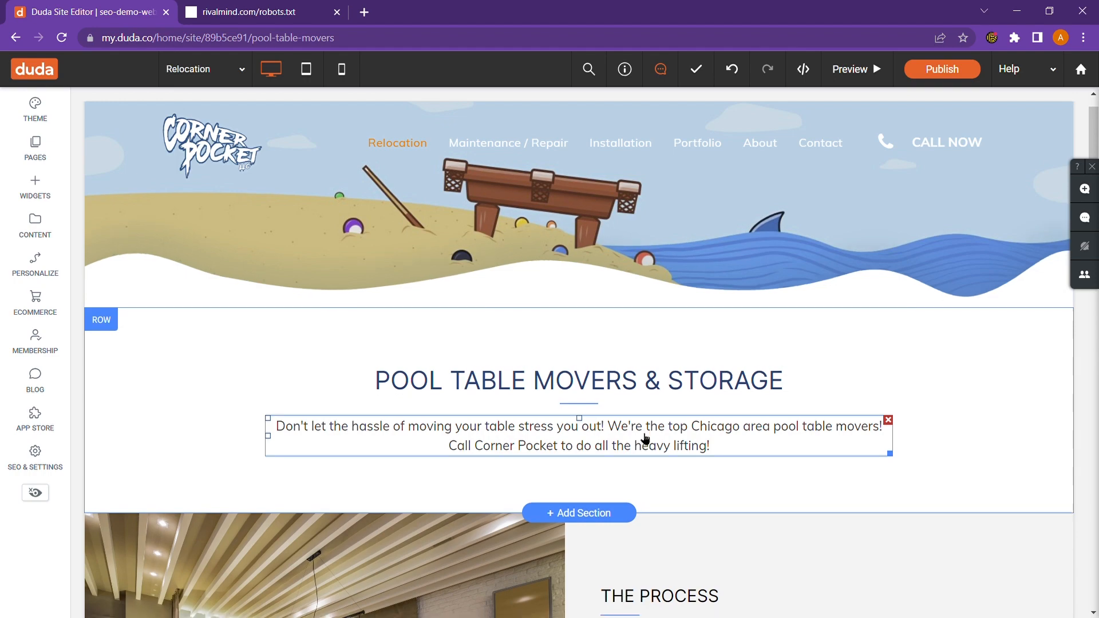
scroll(647, 435, "down", 6)
scroll(653, 420, "up", 7)
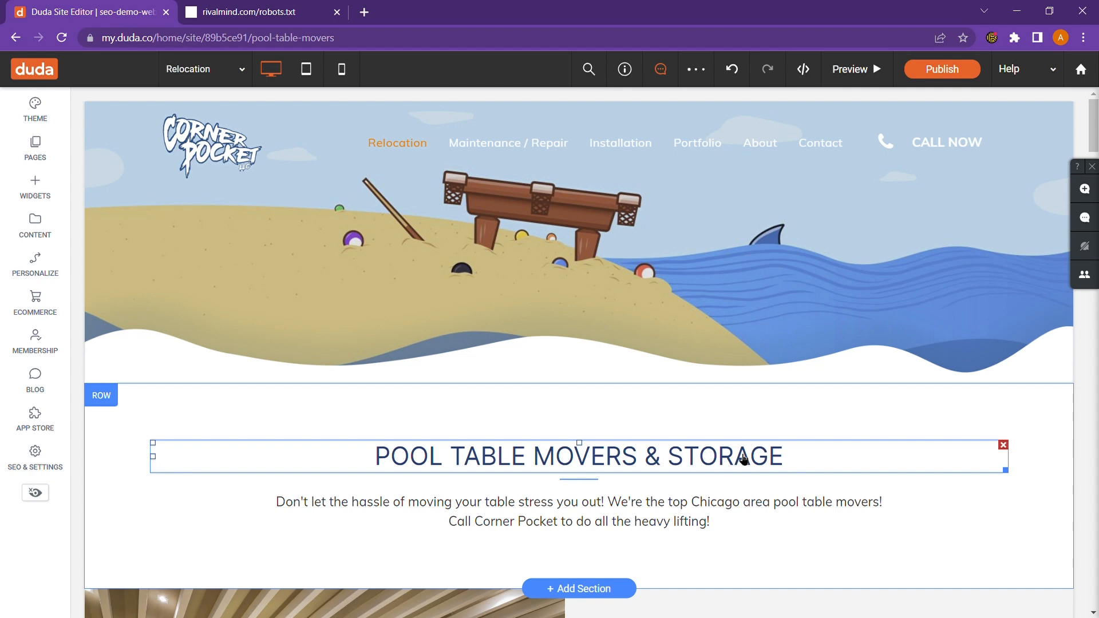
Check the image settings and alt text field of the first photo in the gallery beside "The Breakdown", and close the gallery settings.
scroll(724, 427, "down", 2)
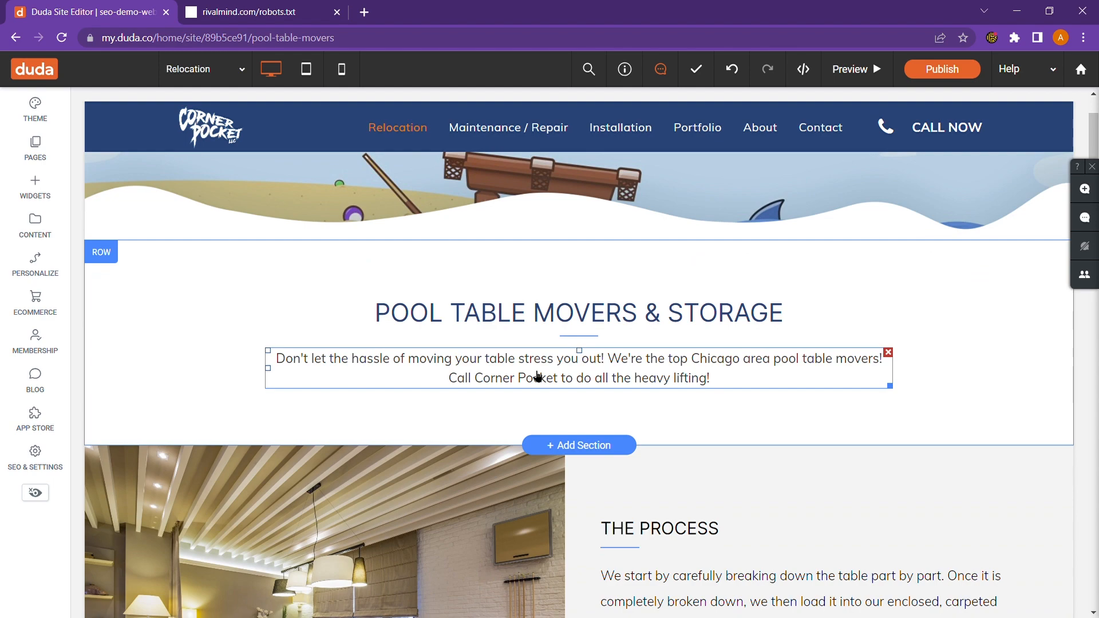
scroll(538, 376, "up", 2)
scroll(538, 376, "down", 6)
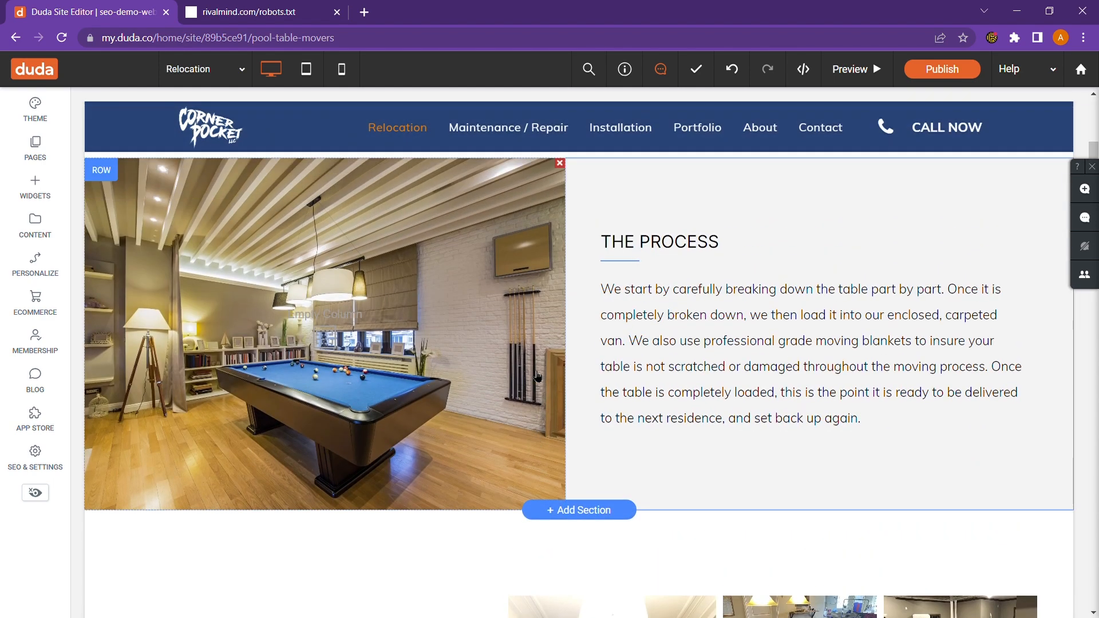
scroll(699, 391, "down", 5)
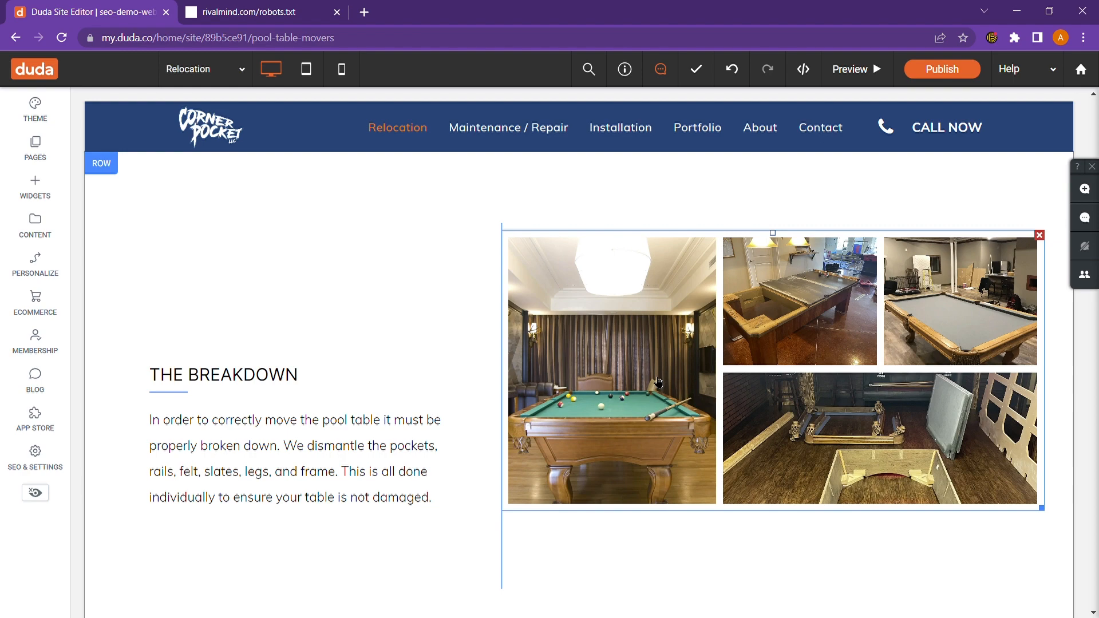
scroll(658, 383, "down", 9)
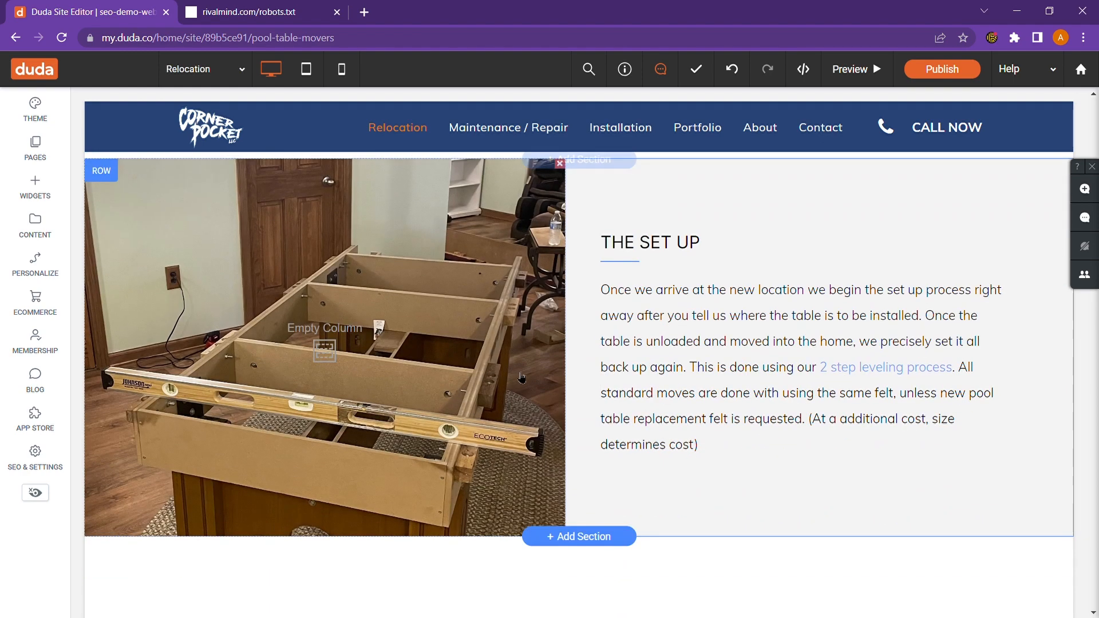
scroll(816, 416, "up", 10)
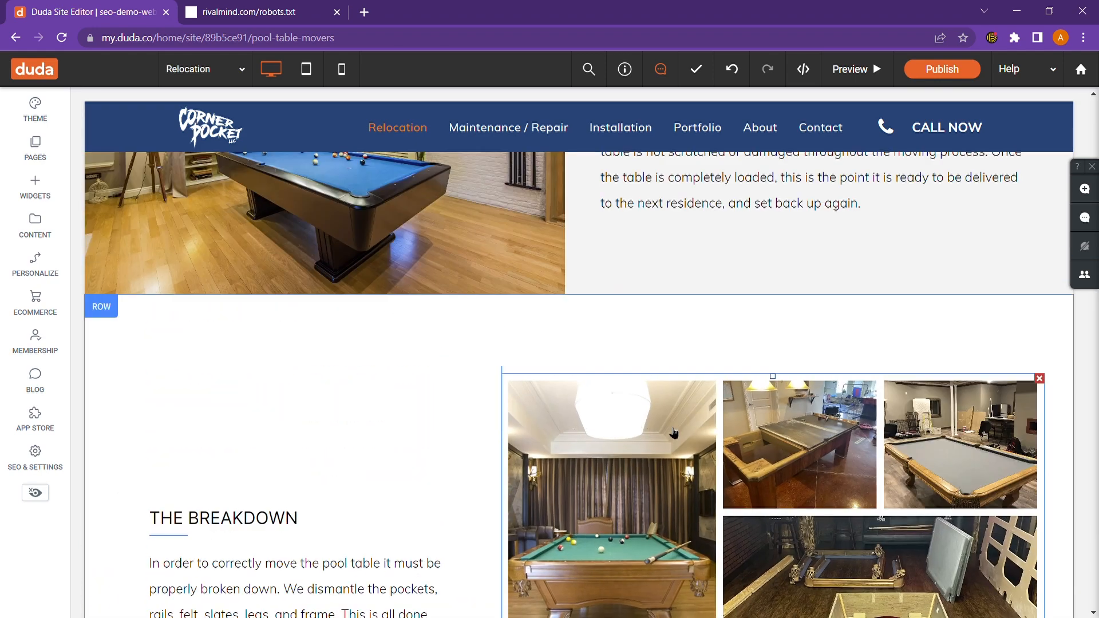
left_click(674, 432)
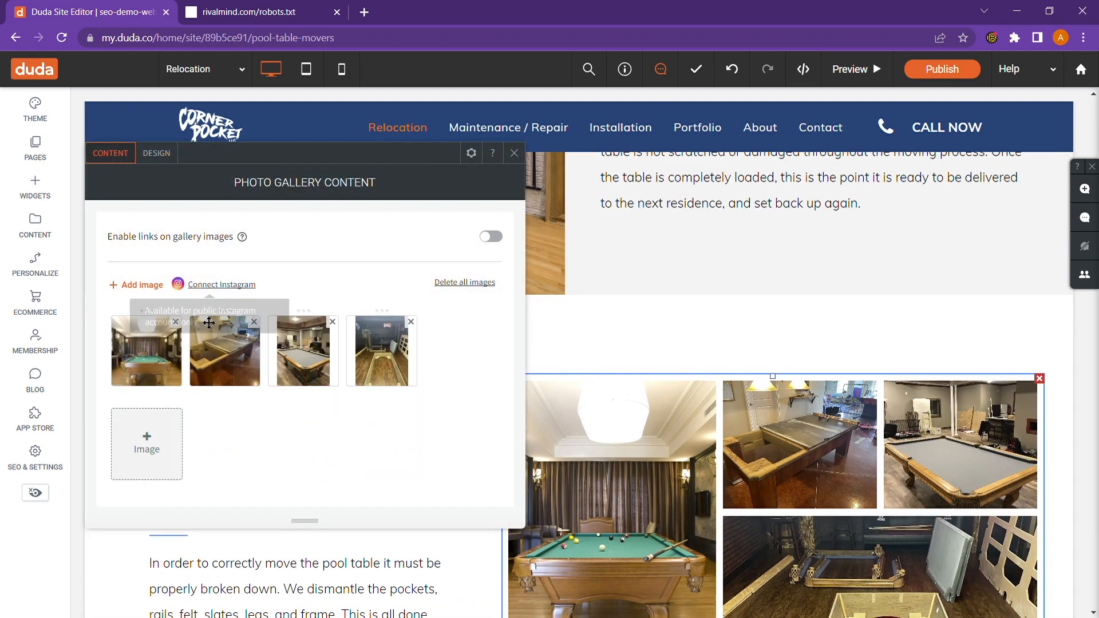
left_click(135, 351)
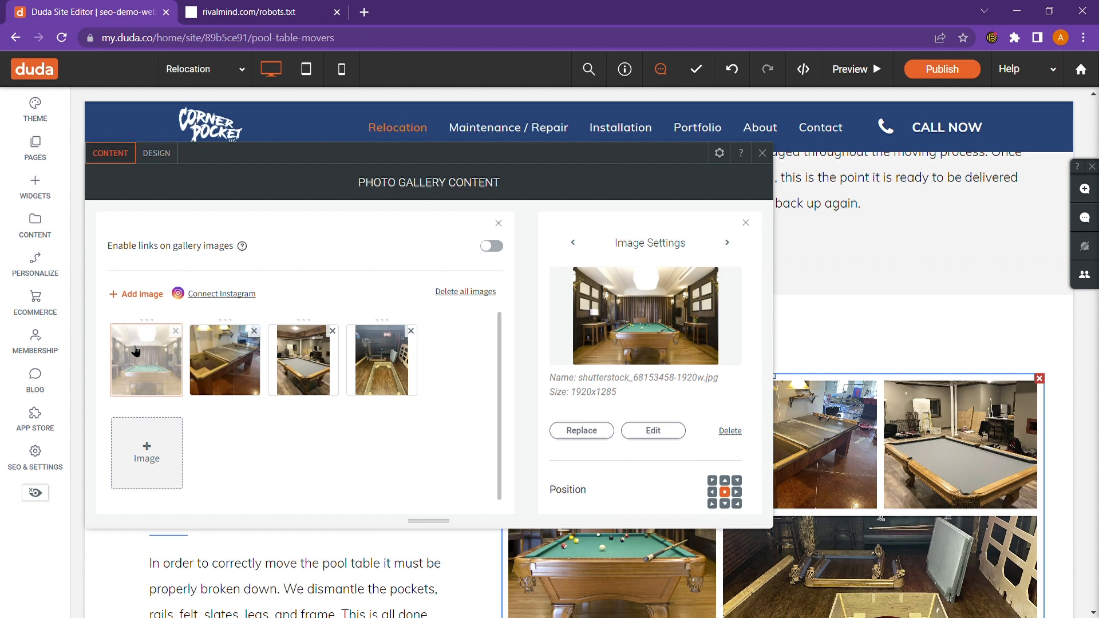
scroll(686, 378, "down", 5)
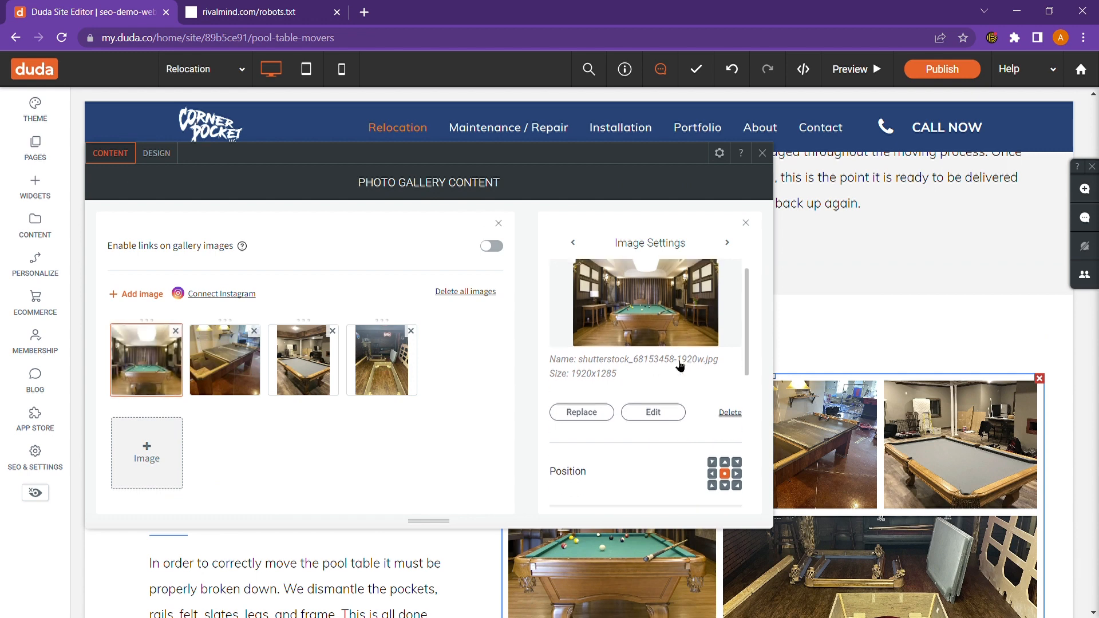
scroll(675, 365, "down", 1)
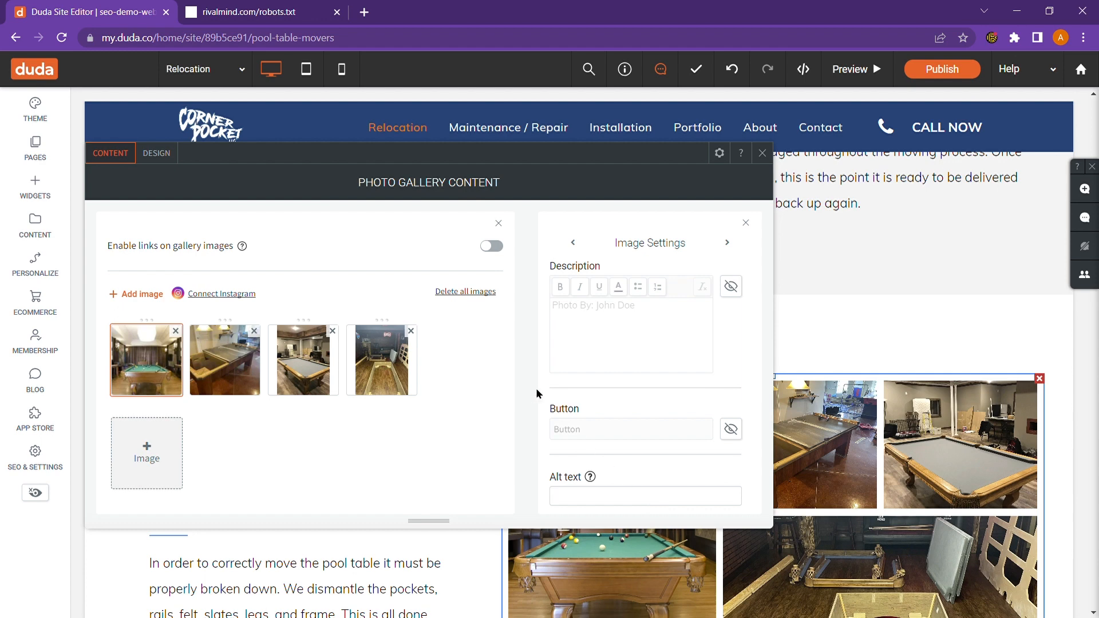
mouse_move(590, 477)
left_click(786, 165)
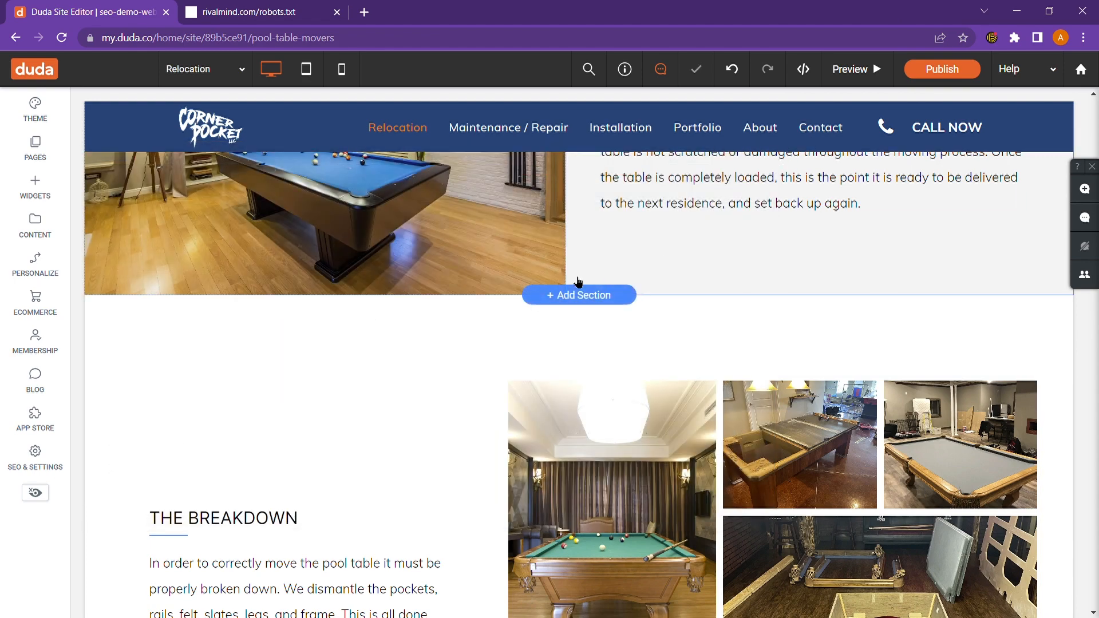
Open the Page URL settings of the Relocation page from the site's page list.
scroll(444, 363, "down", 5)
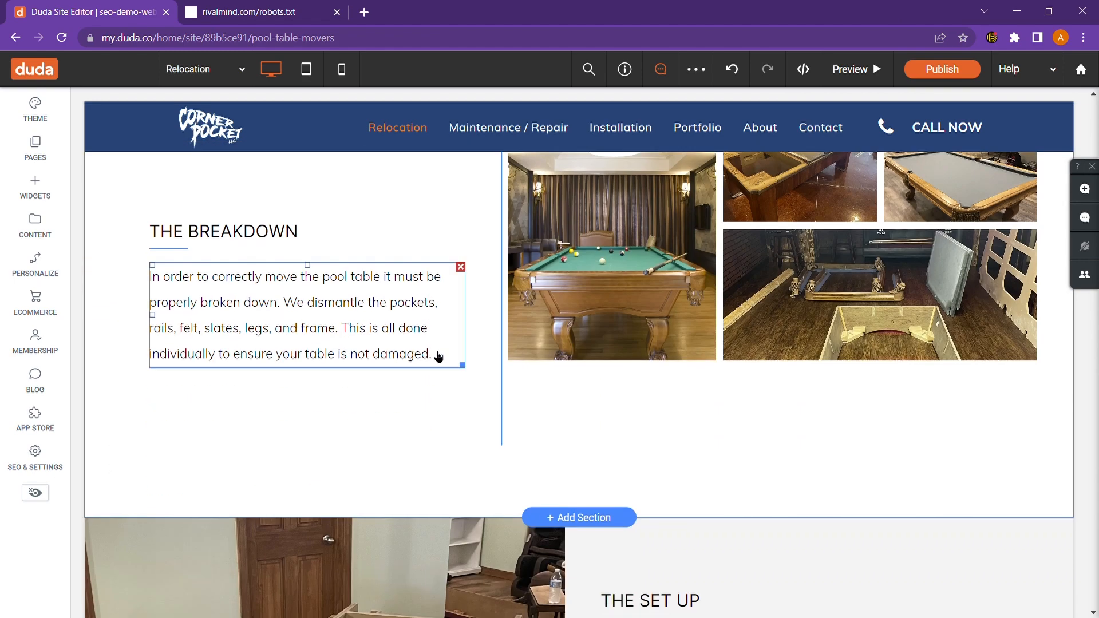
scroll(195, 258, "up", 5)
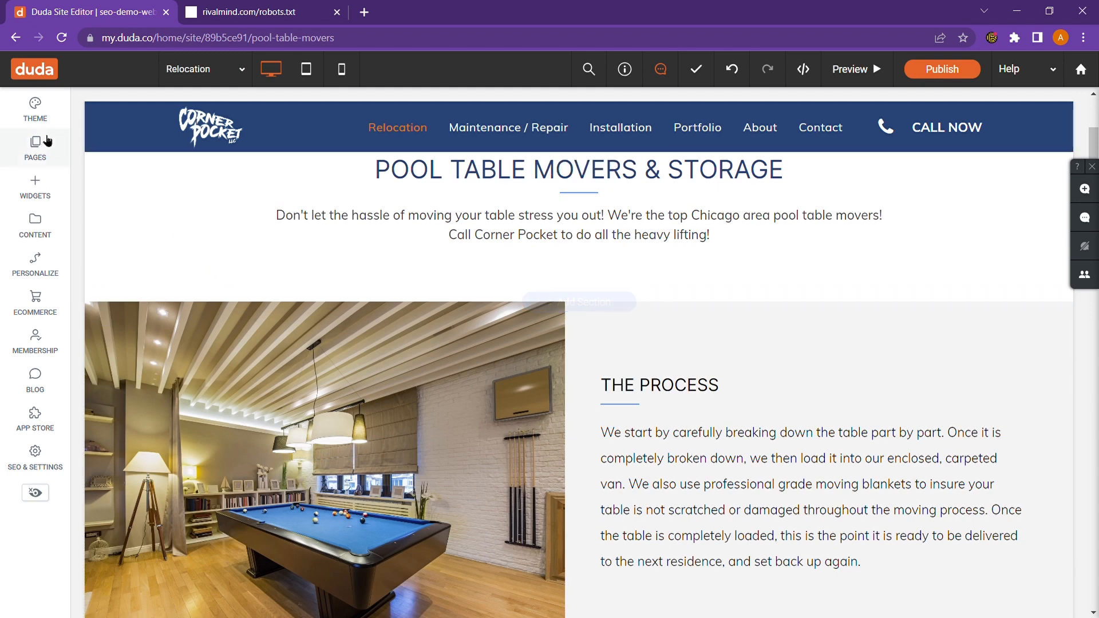
left_click(44, 141)
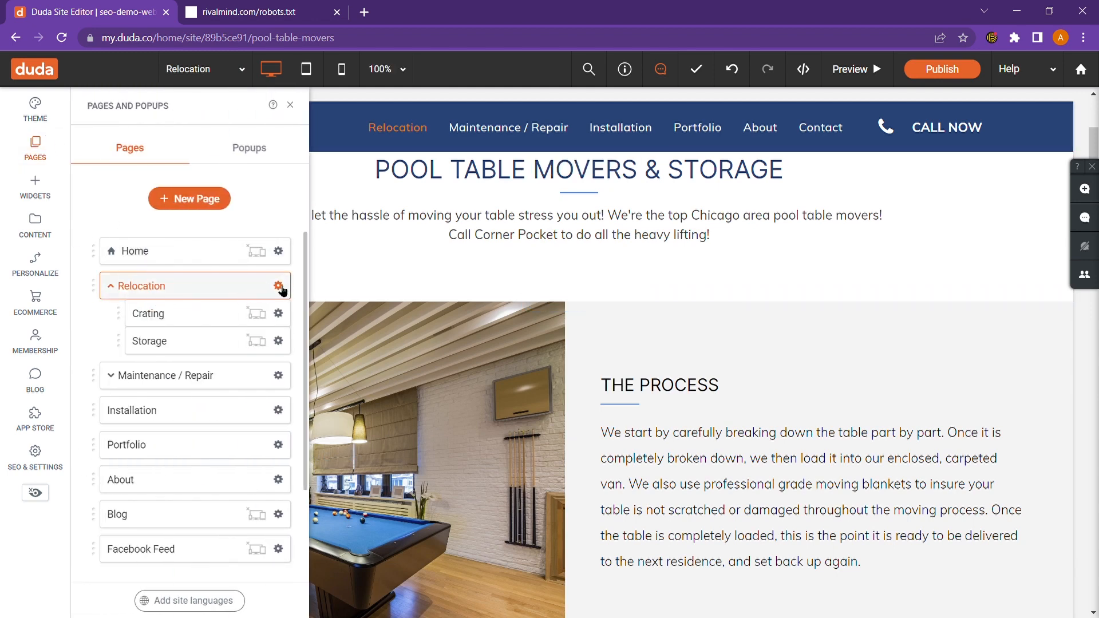
left_click(279, 288)
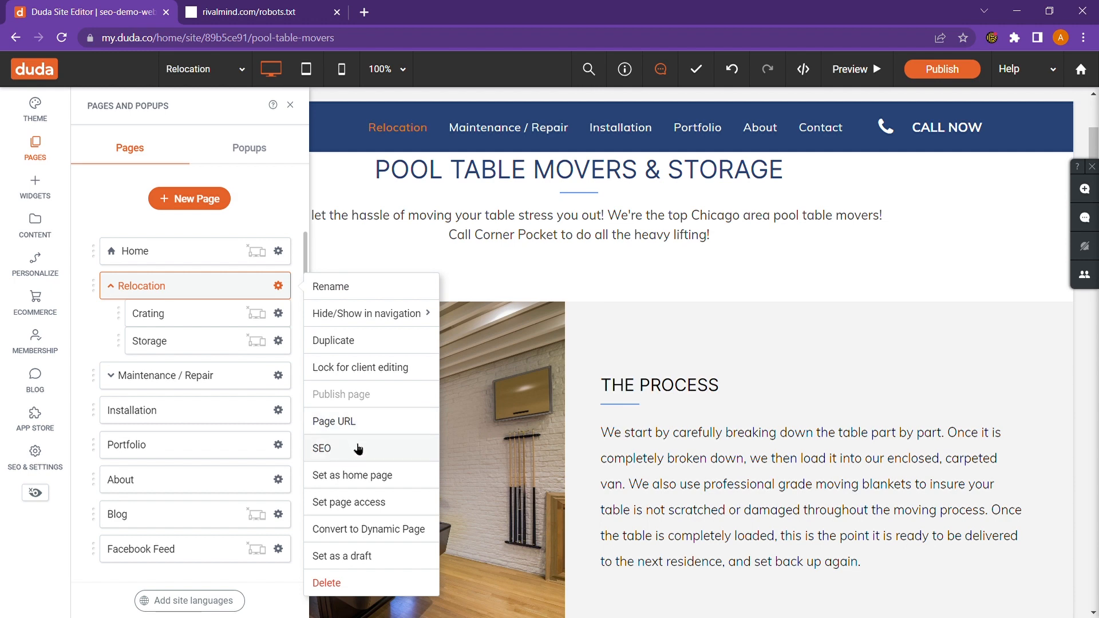
left_click(374, 424)
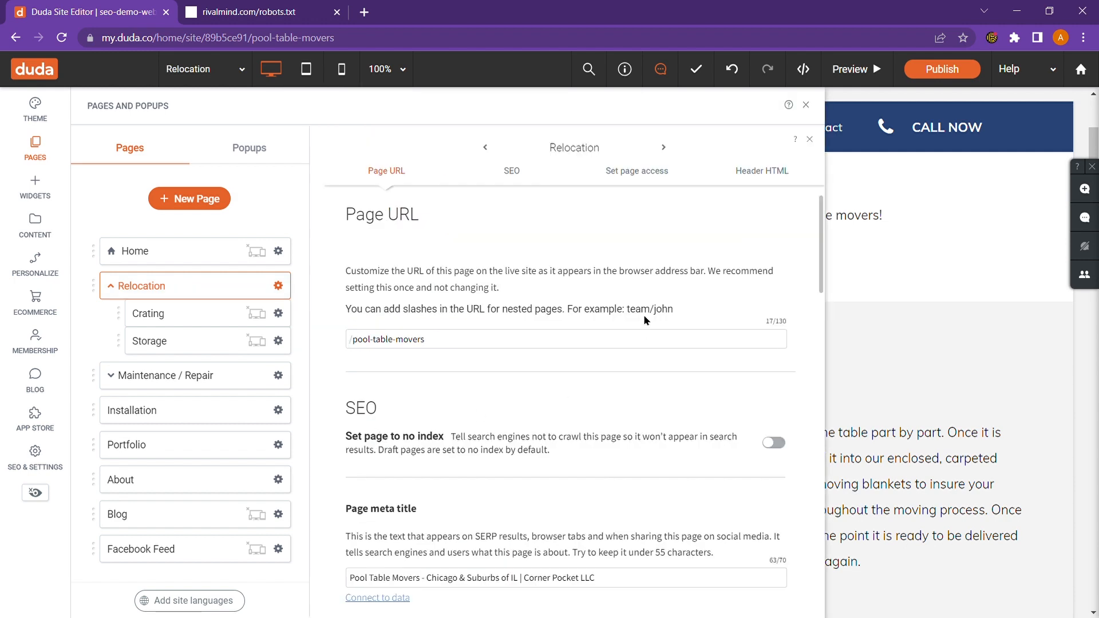
Add "services/" in front of the Relocation page's URL, making it services/pool-table-movers.
left_click_drag(426, 341, 336, 345)
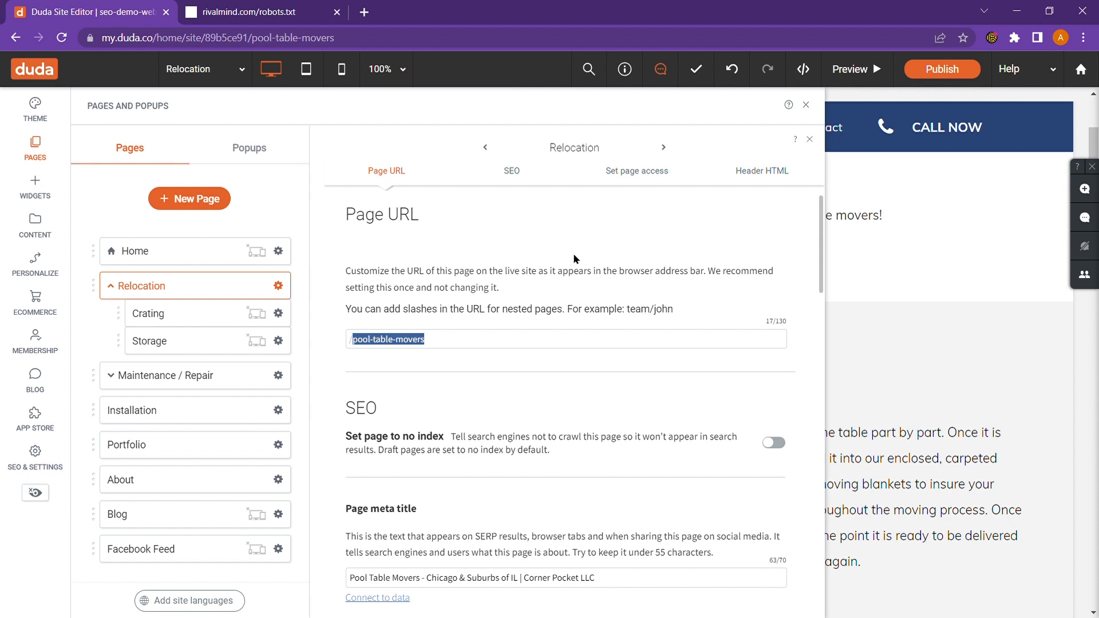
left_click(438, 340)
left_click(356, 342)
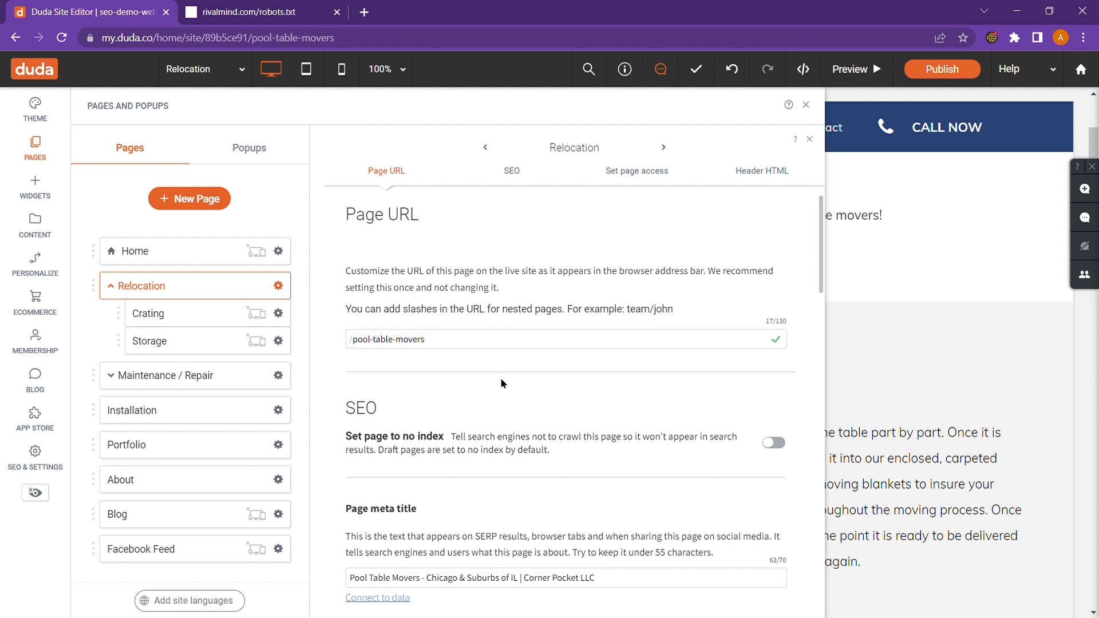
left_click(430, 343)
key("Home")
type("services/")
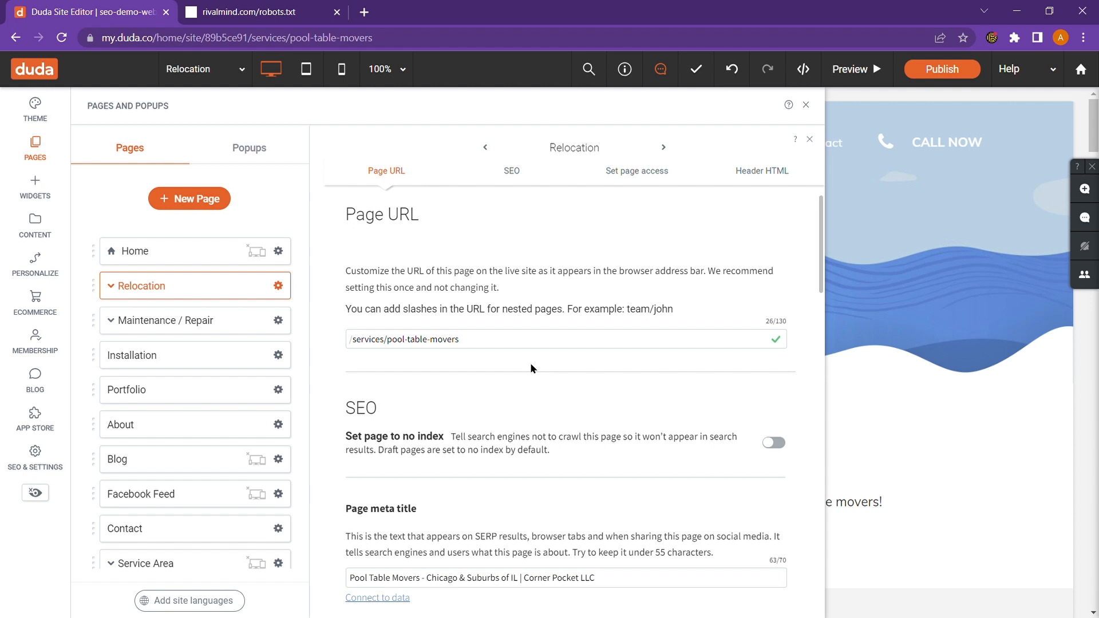
Switch the Relocation page's no index setting on and back off.
scroll(528, 349, "down", 1)
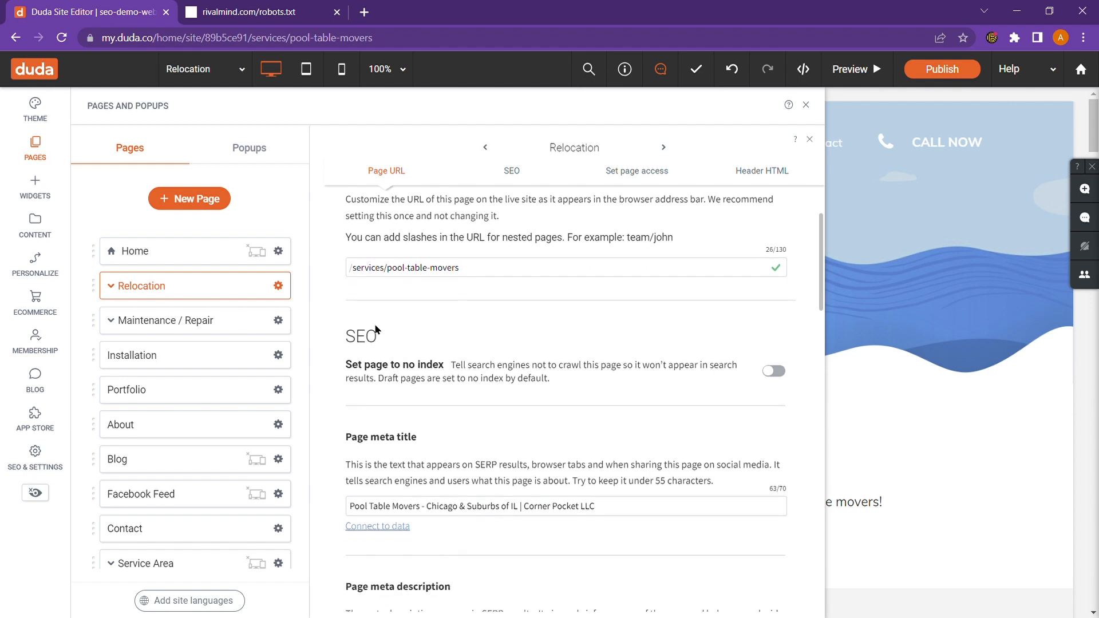
scroll(452, 355, "down", 1)
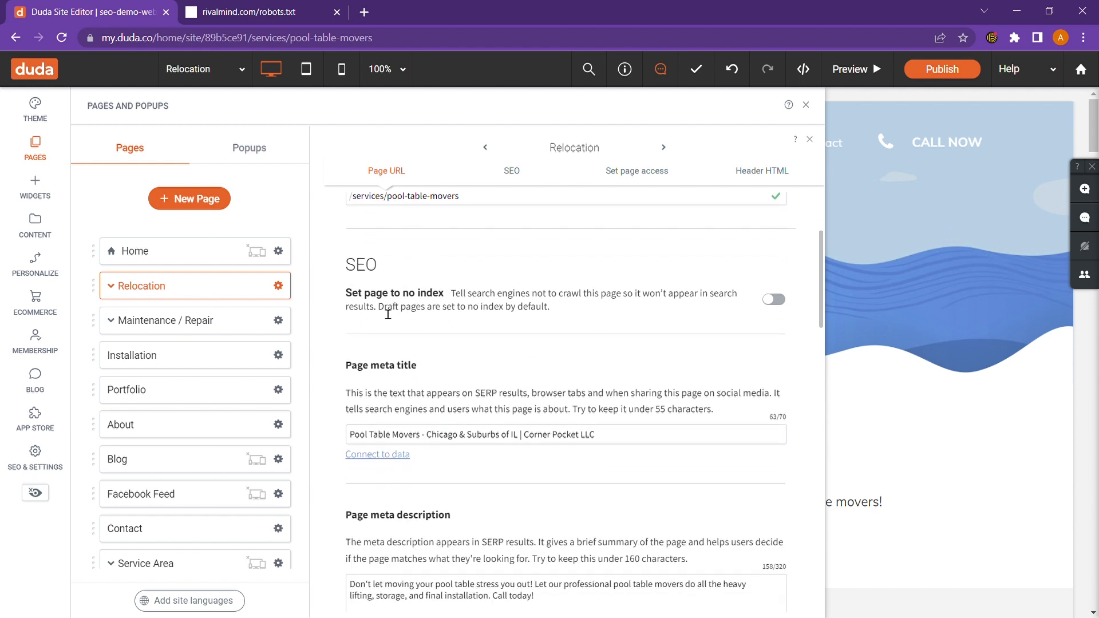
left_click(778, 302)
left_click(778, 300)
Review the Relocation page's meta title, meta description and page keywords fields.
scroll(658, 303, "down", 3)
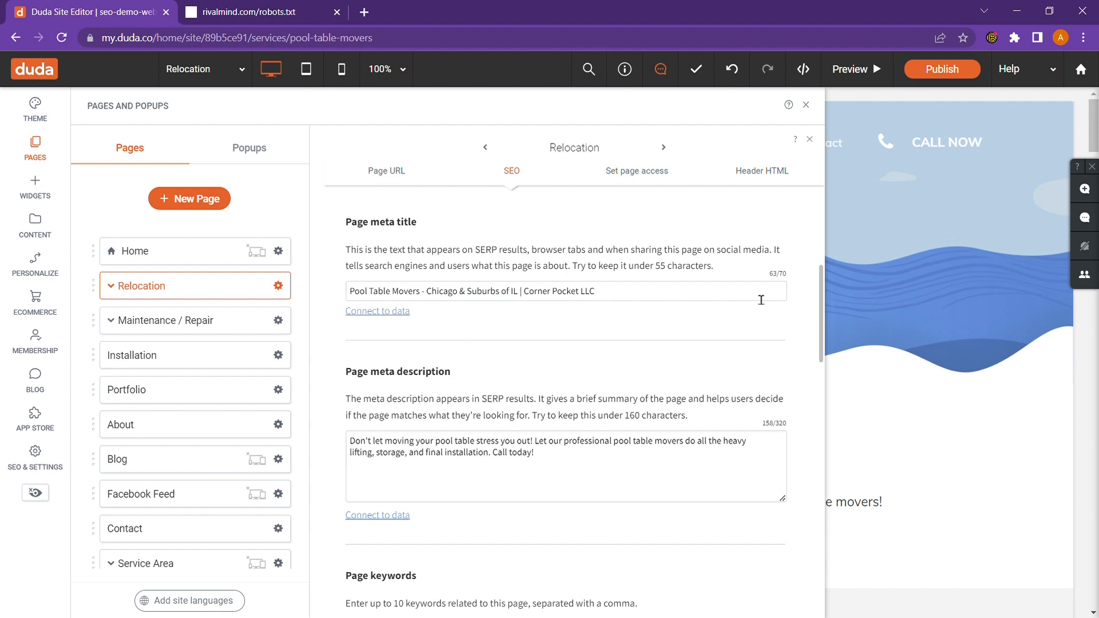
triple_click(792, 285)
left_click(784, 277)
scroll(392, 316, "down", 4)
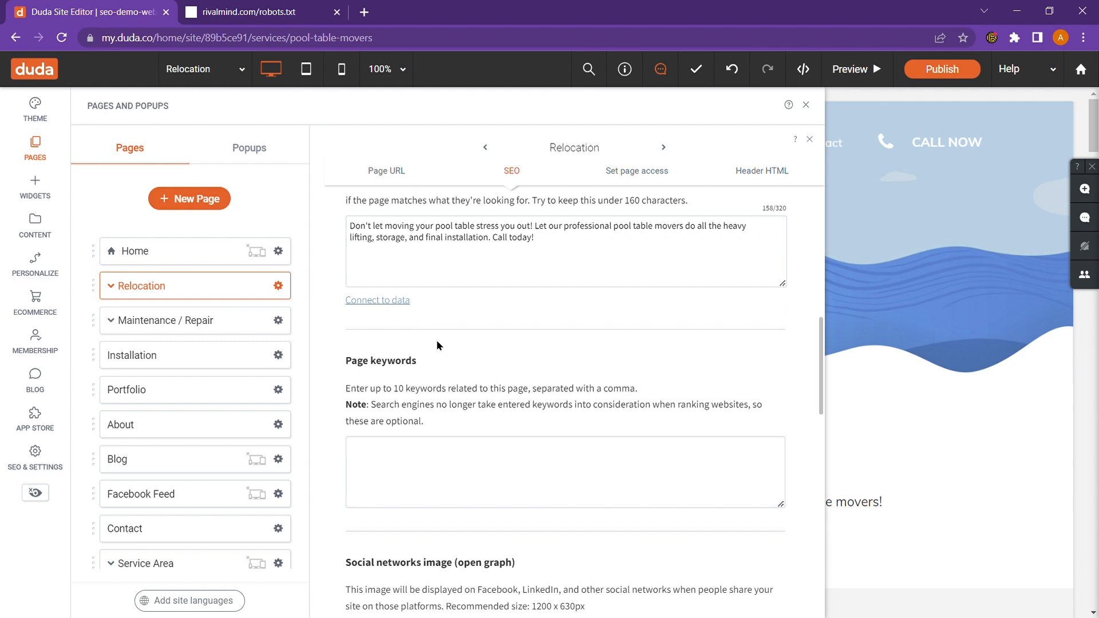
scroll(523, 360, "down", 1)
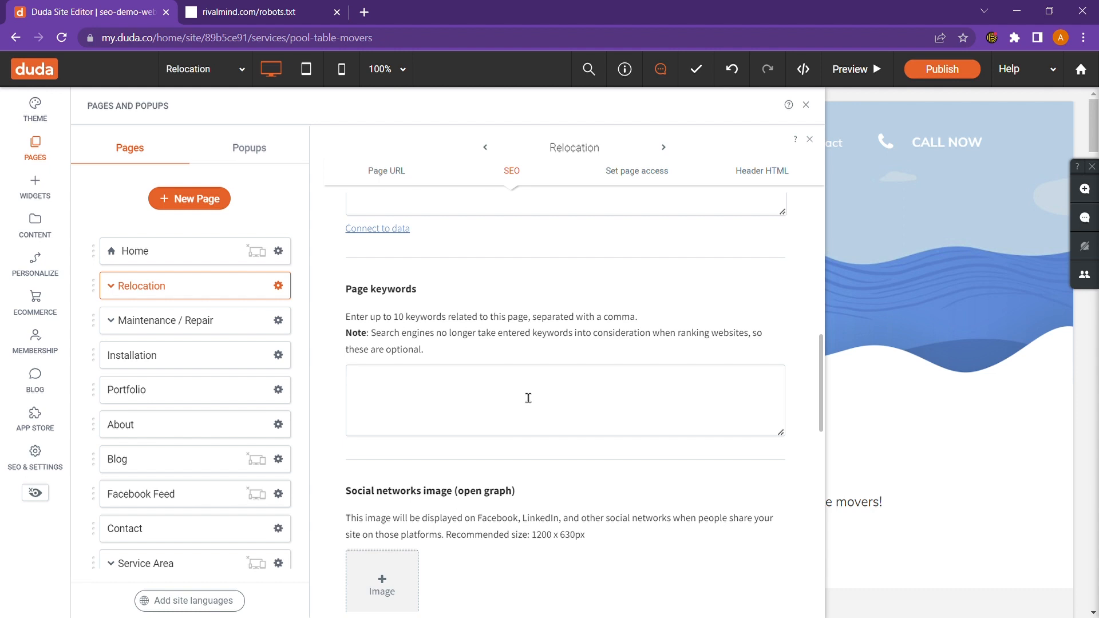
Review the Relocation page's social networks image, page access and Header HTML settings, and close the page settings.
scroll(528, 398, "down", 6)
scroll(519, 390, "up", 2)
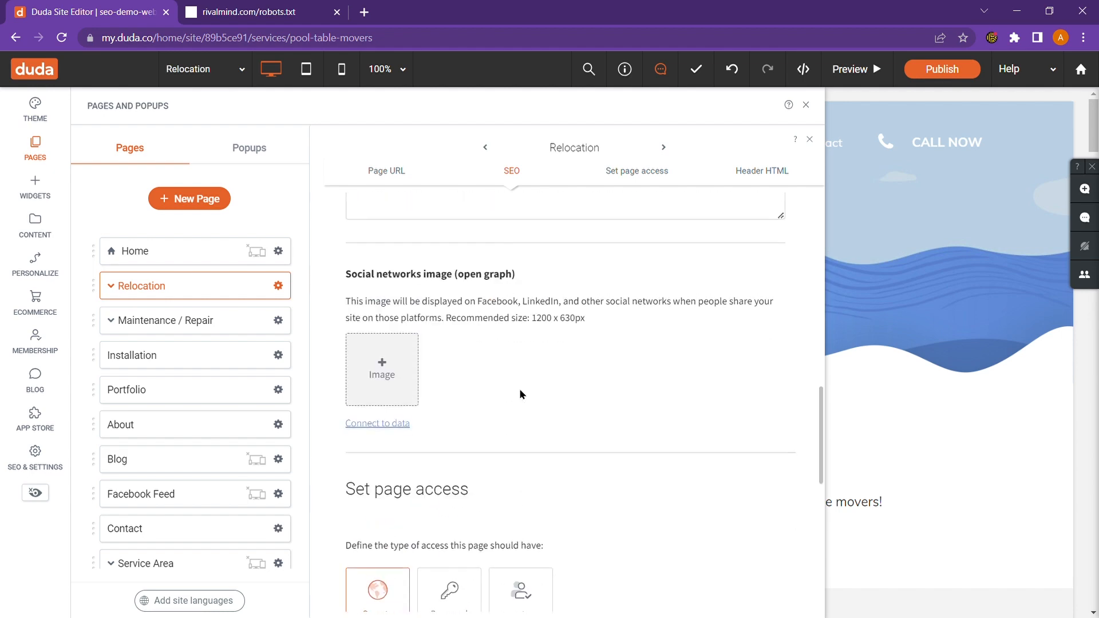
scroll(520, 389, "down", 6)
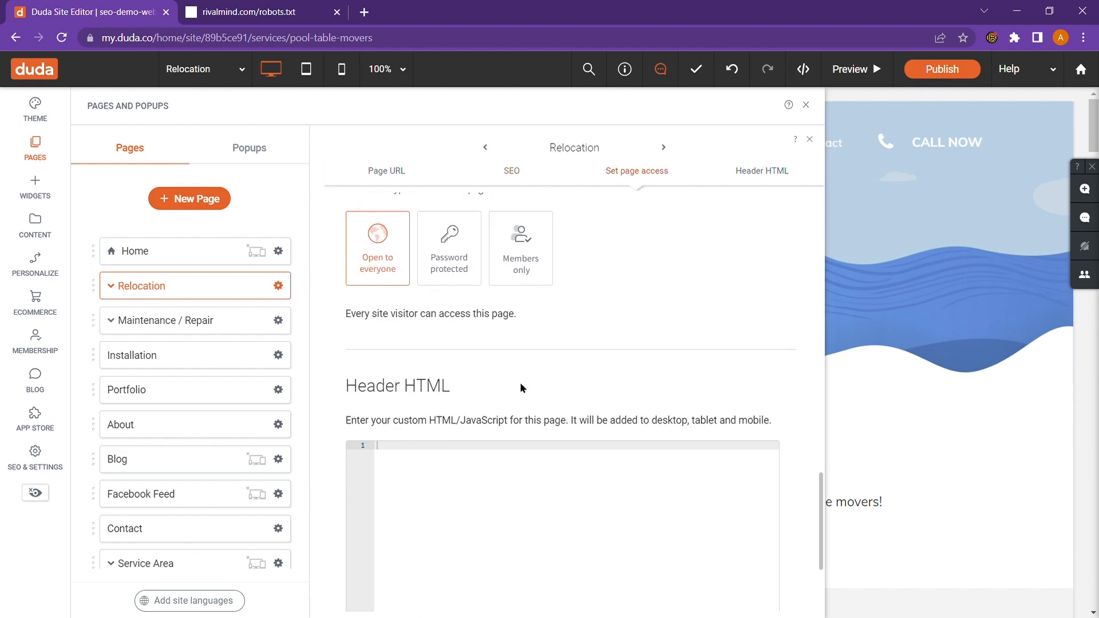
scroll(520, 383, "up", 5)
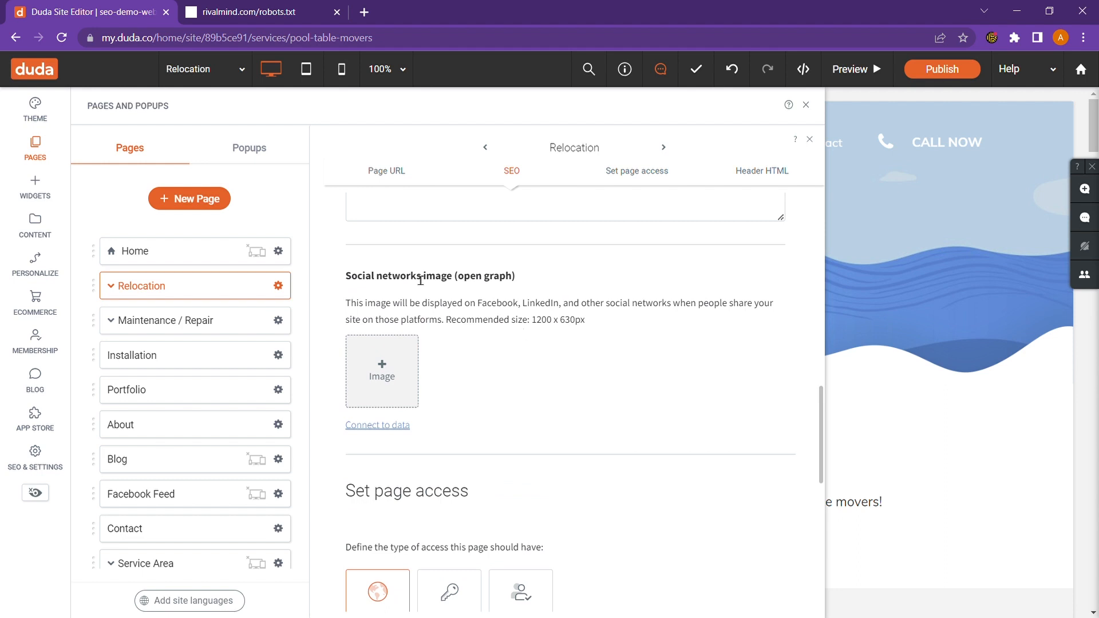
scroll(499, 396, "down", 3)
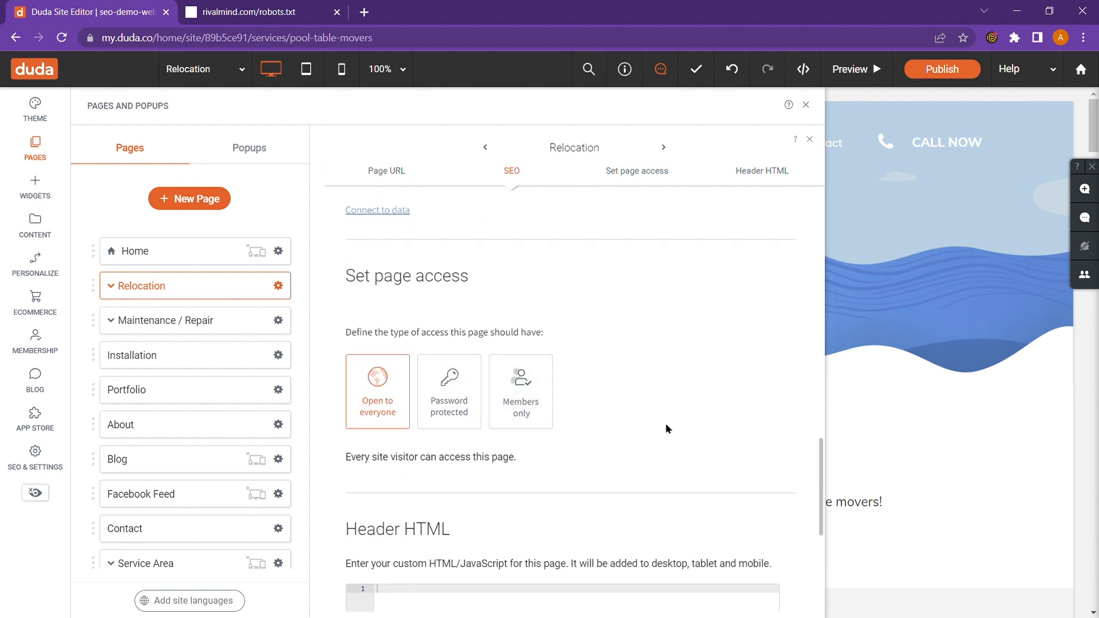
scroll(666, 425, "down", 4)
scroll(665, 428, "down", 1)
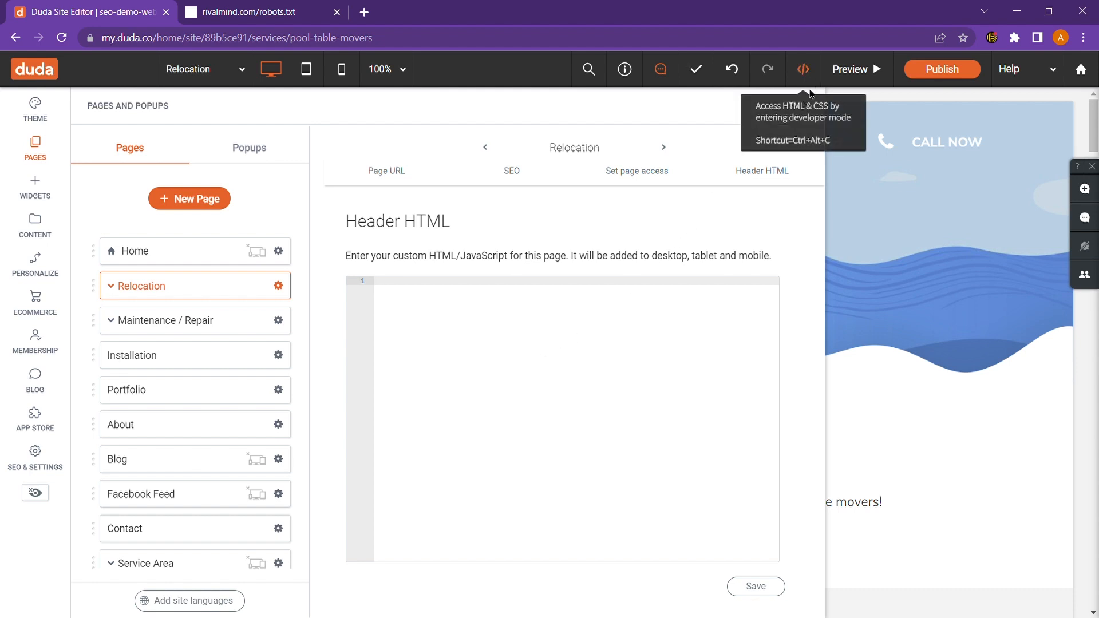
left_click(806, 106)
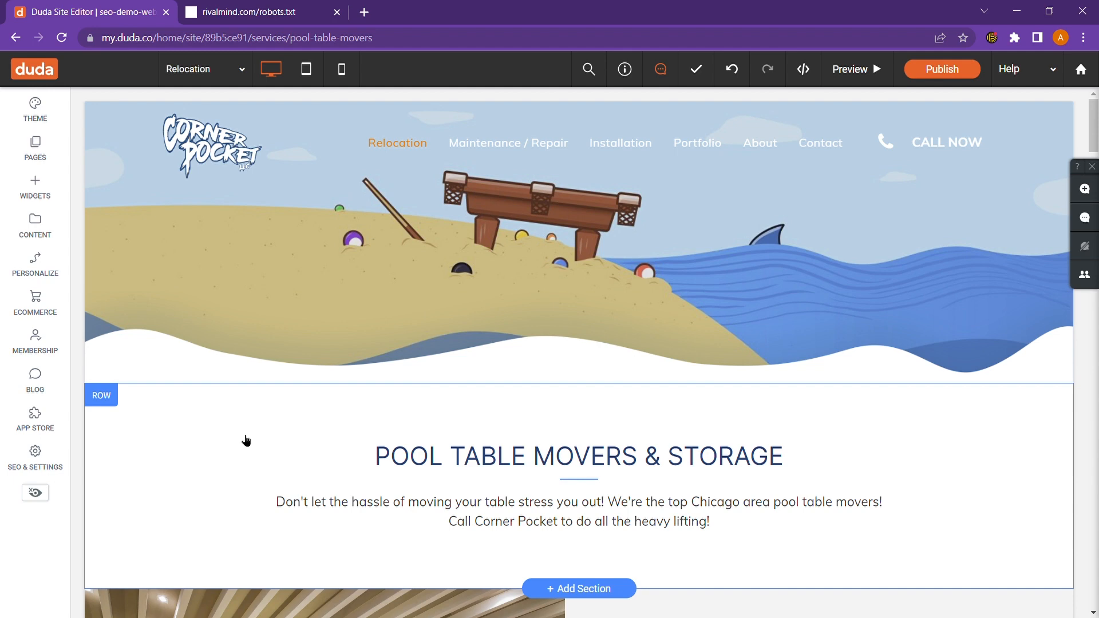
Add a blog to the site and close the blog manager.
left_click(31, 383)
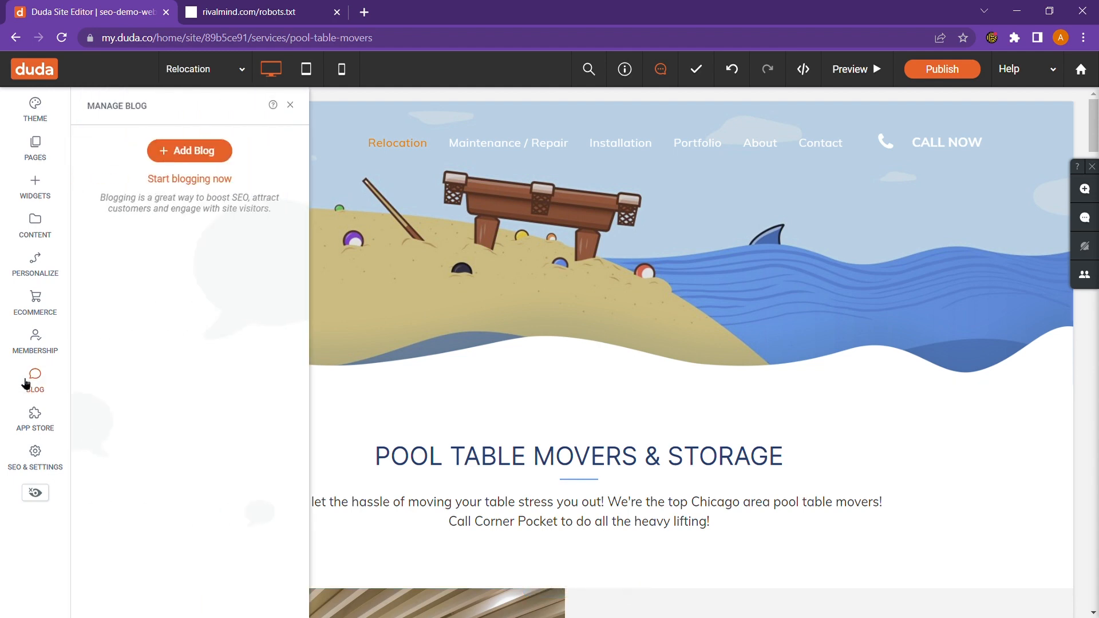
left_click(192, 151)
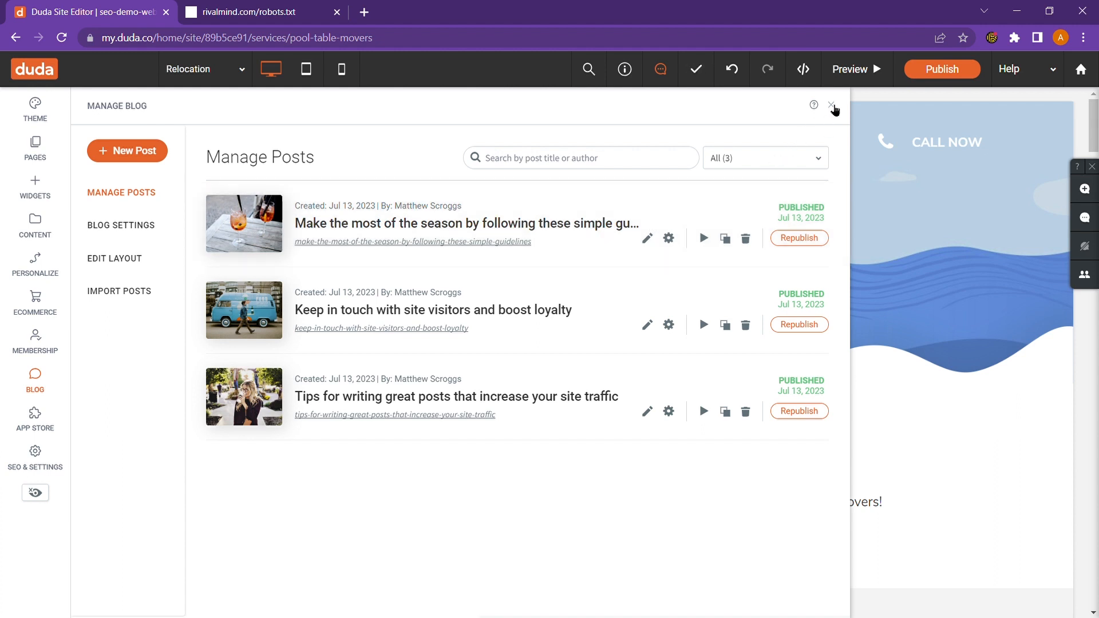
left_click(832, 106)
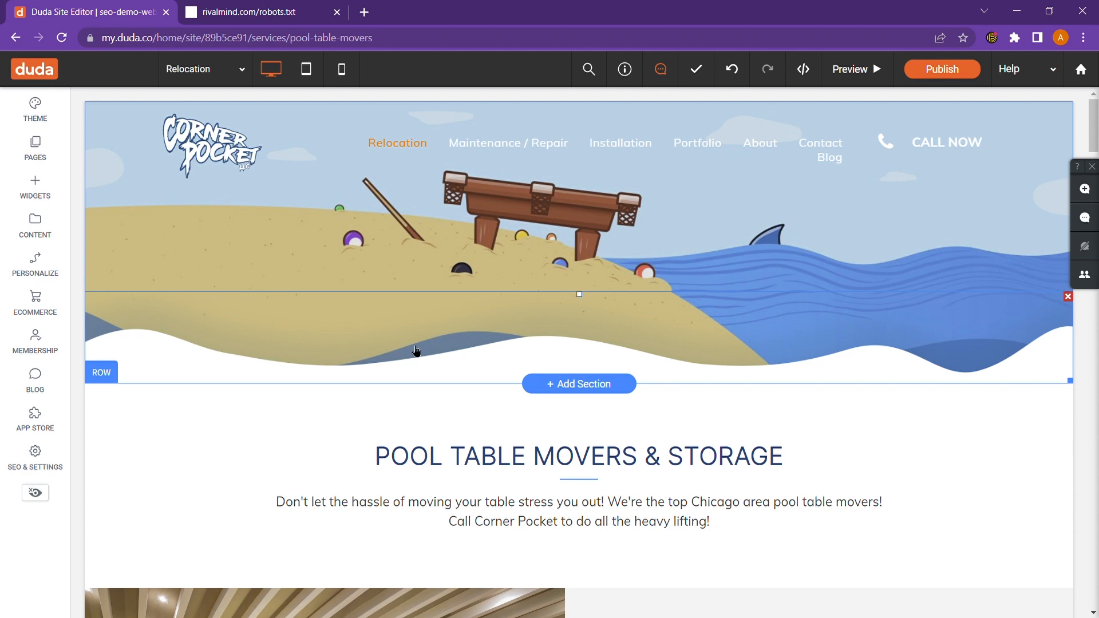
Look over the Relocation page's content from the header down to the Contact Us form.
scroll(416, 350, "down", 15)
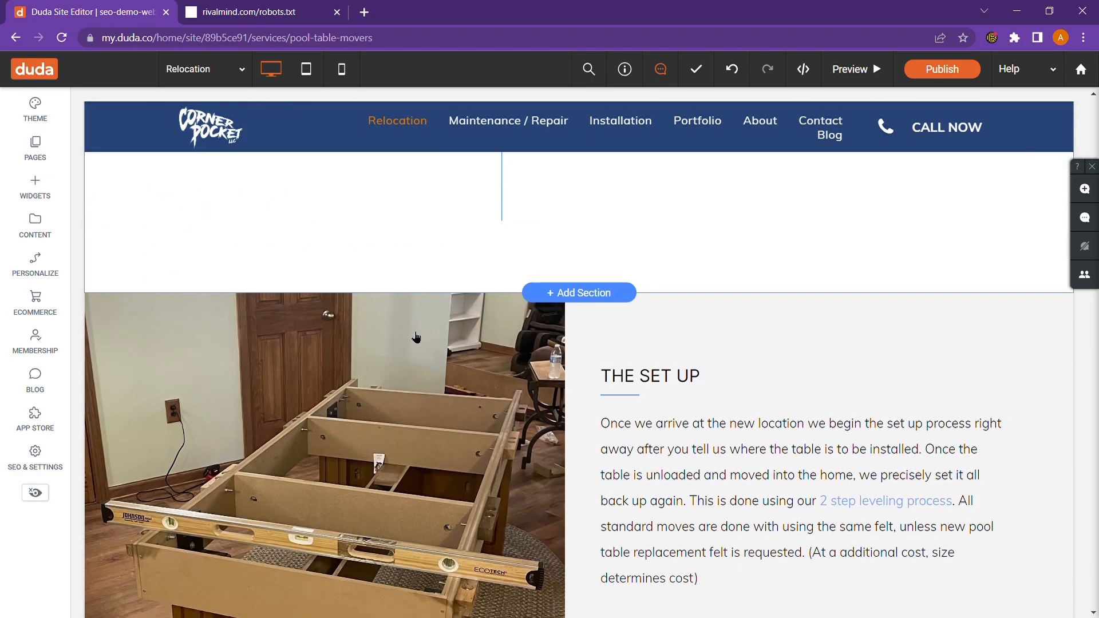
scroll(416, 336, "down", 15)
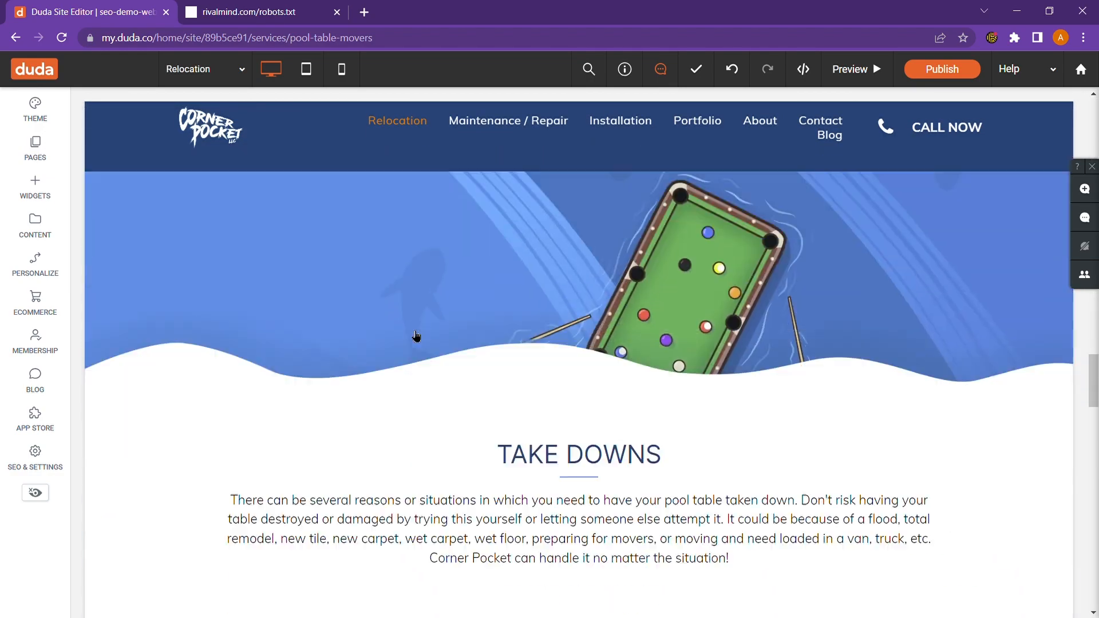
scroll(416, 337, "down", 15)
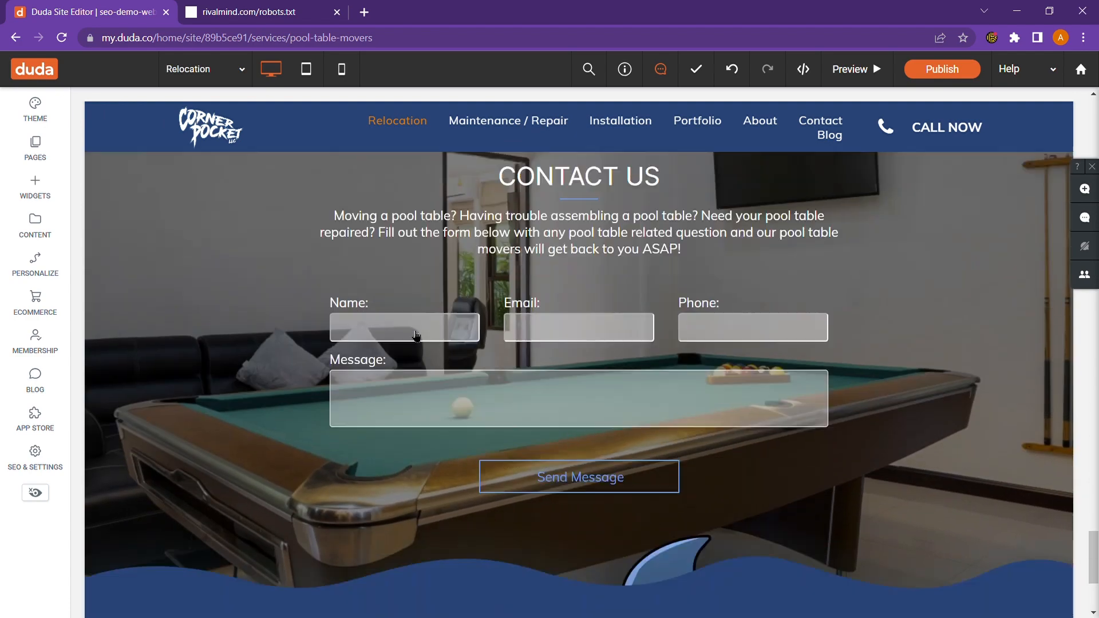
Add an HTML widget in the space between the Pool Table Storage section and the Contact Us section.
scroll(416, 336, "up", 3)
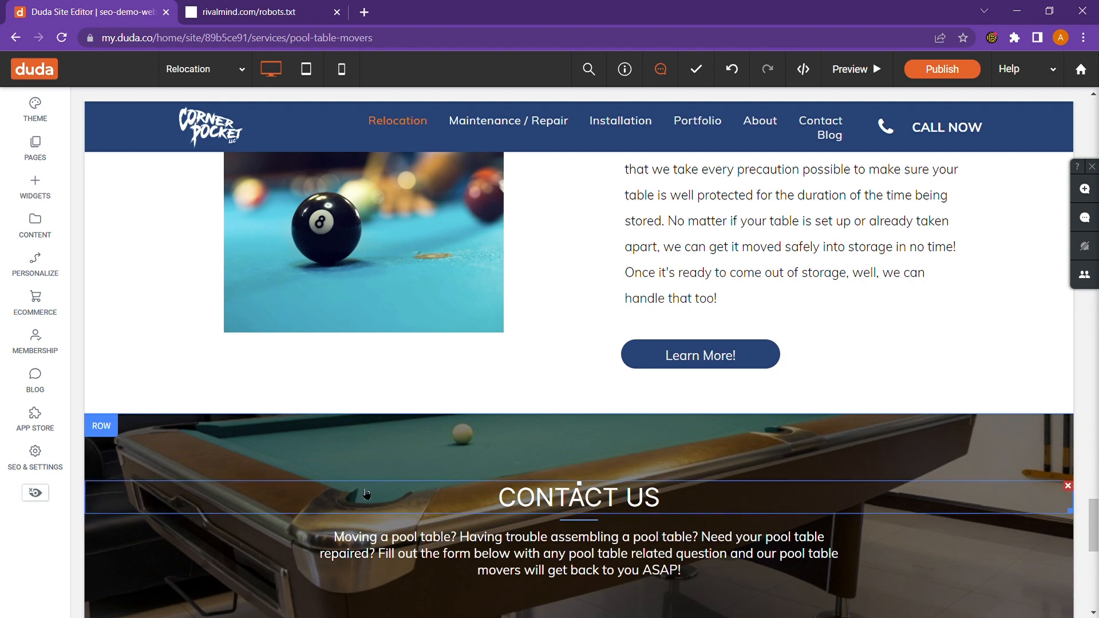
scroll(393, 468, "down", 8)
scroll(395, 470, "up", 7)
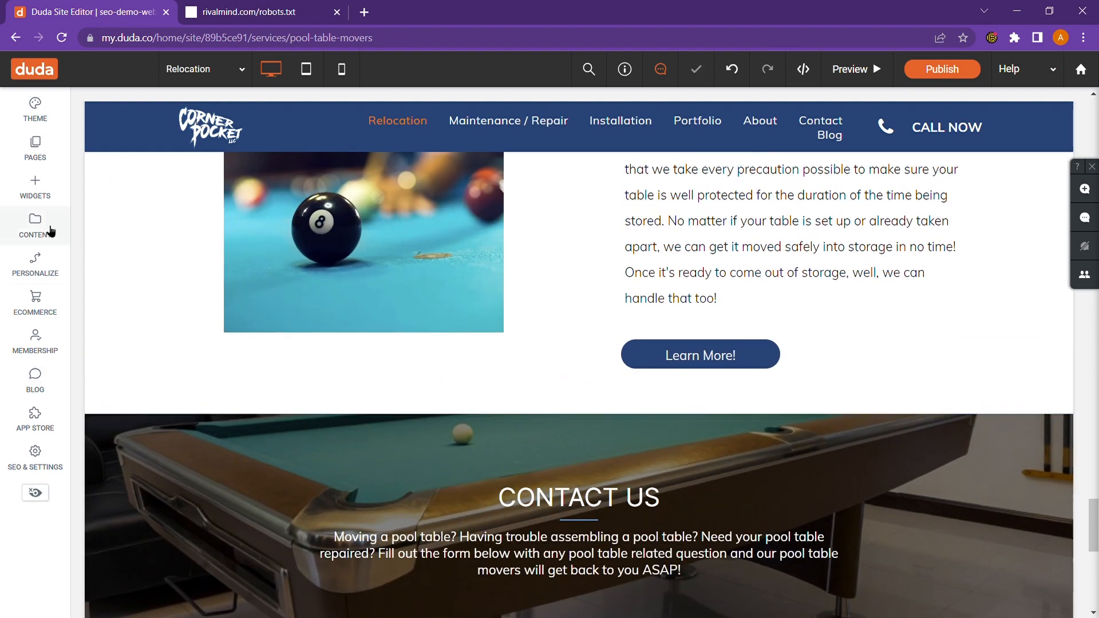
left_click(35, 187)
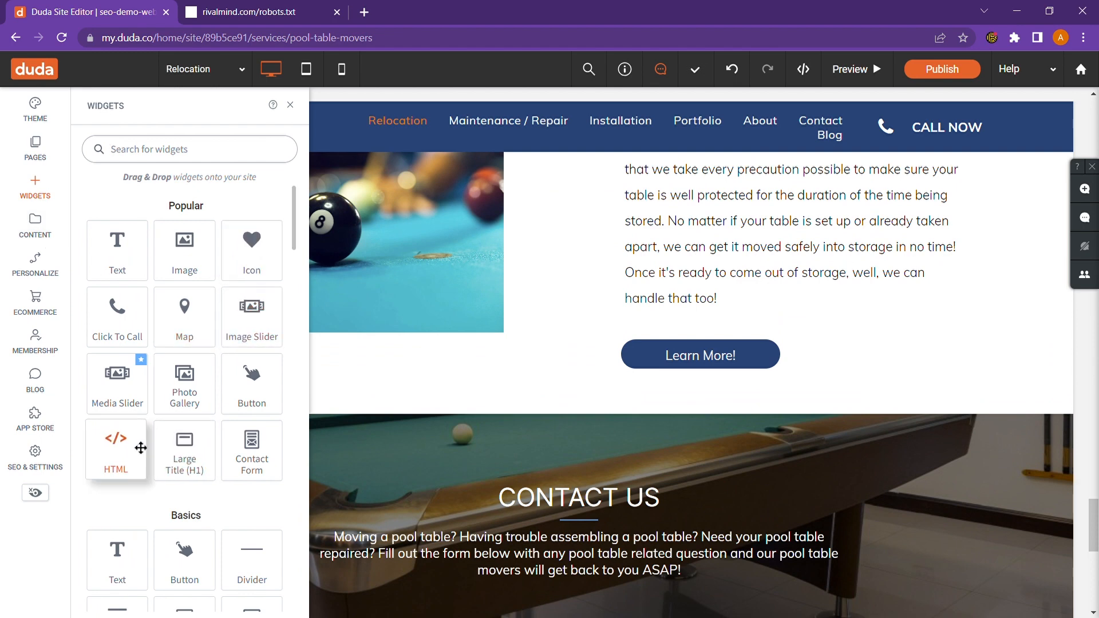
left_click_drag(138, 448, 548, 443)
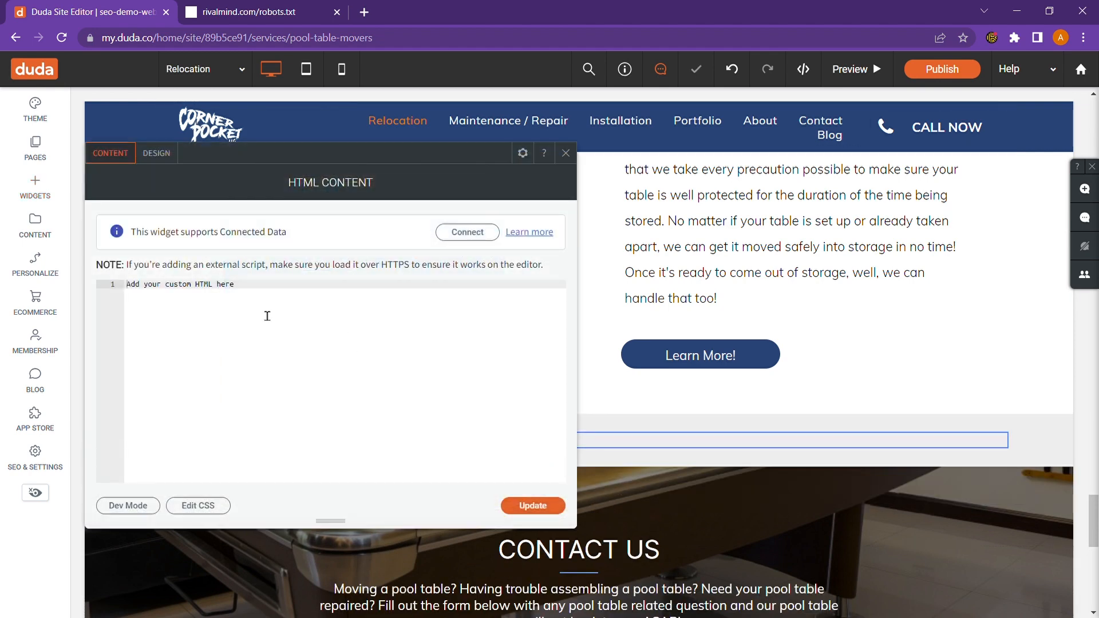
Try to clear the placeholder code in the new HTML widget and close its content editor.
triple_click(148, 283)
key("BackSpace")
left_click(378, 340)
left_click(565, 153)
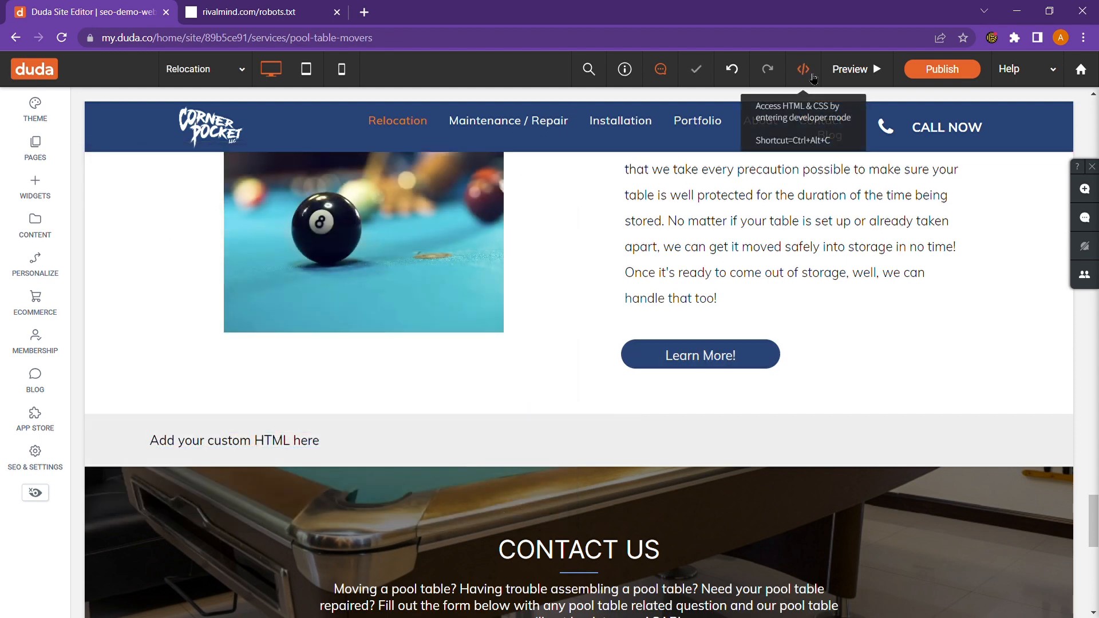
left_click(418, 441)
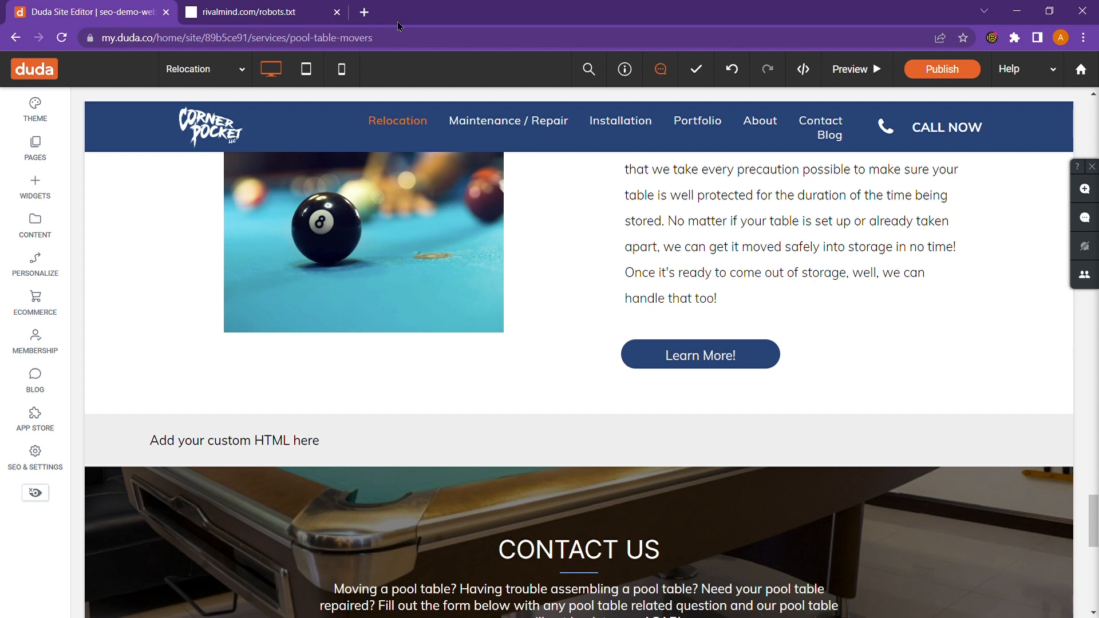
Examine the Relocation page's Pool Table Movers & Storage heading and The Process section, down to The Breakdown section.
scroll(237, 277, "up", 15)
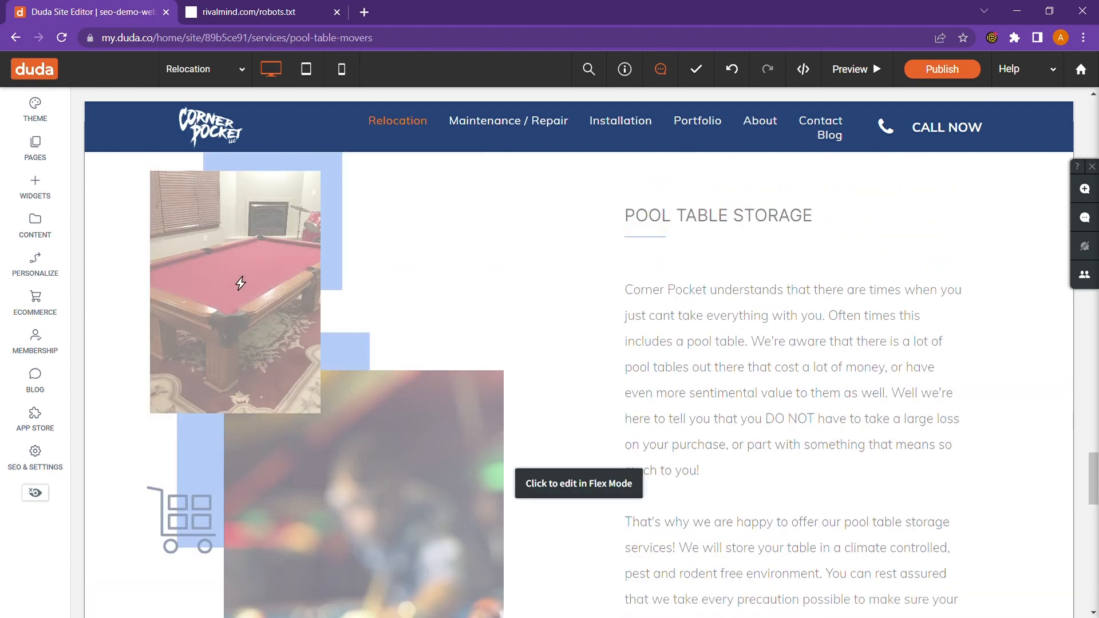
scroll(241, 282, "up", 10)
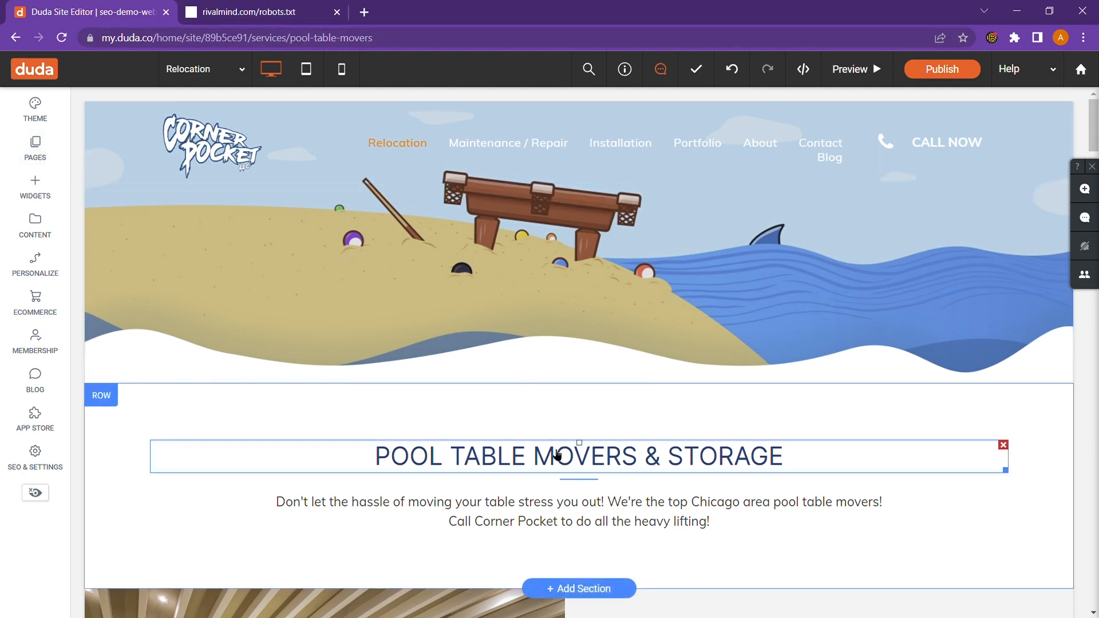
scroll(480, 453, "down", 2)
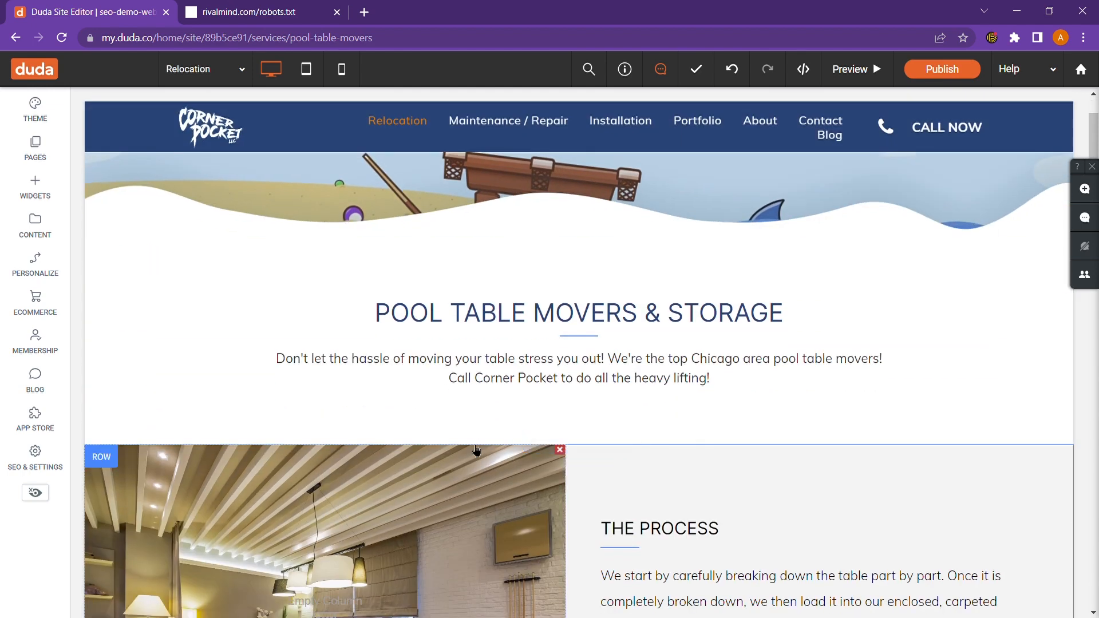
scroll(607, 446, "down", 1)
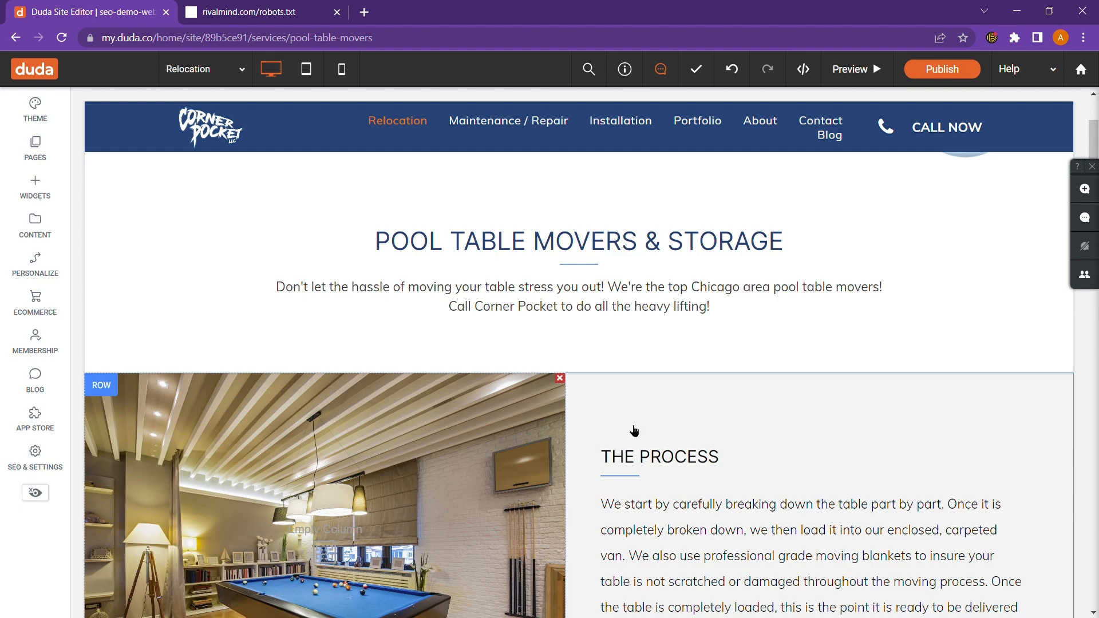
scroll(648, 419, "down", 10)
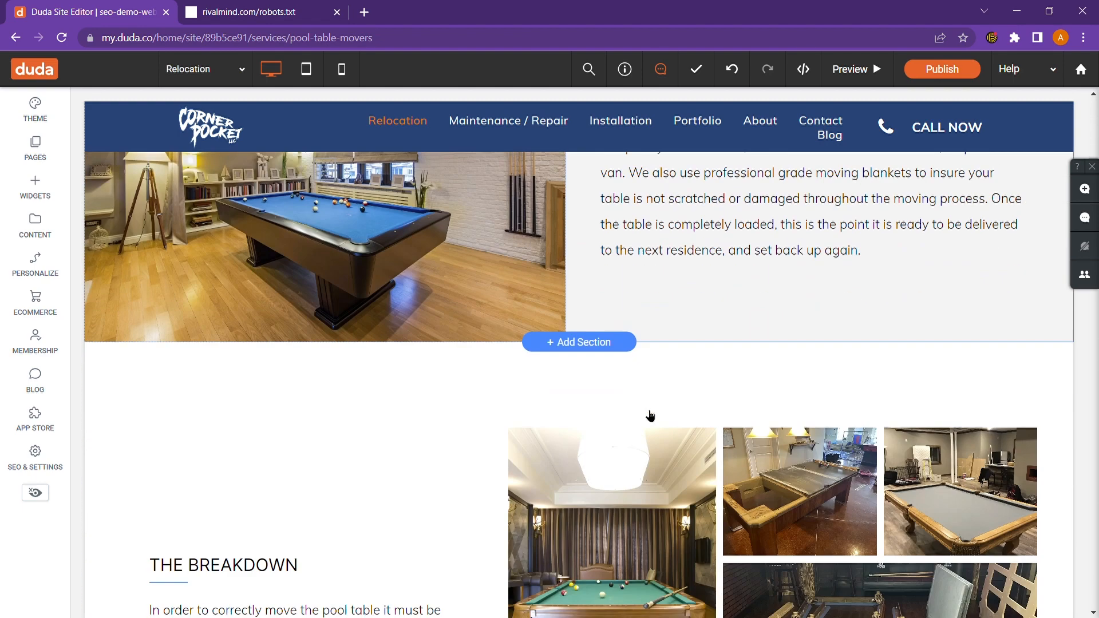